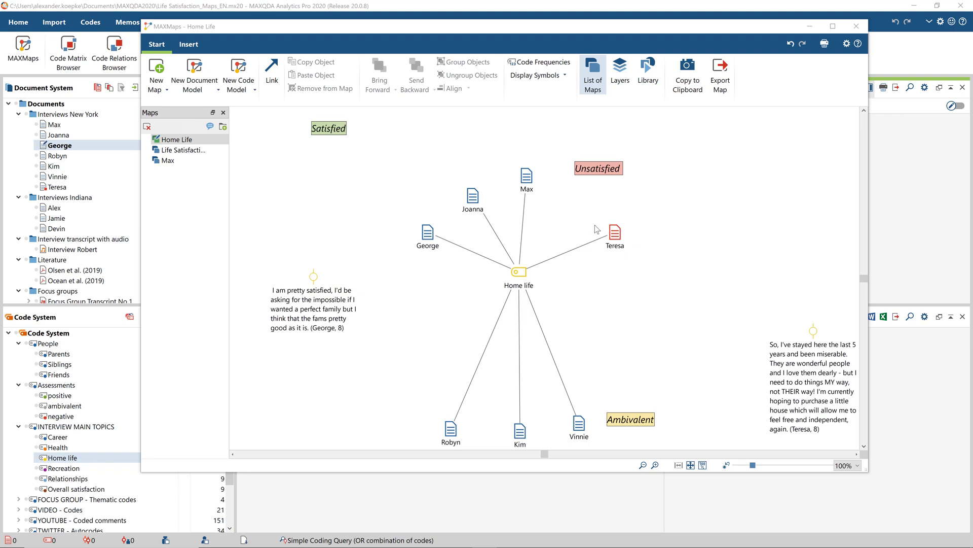
On the Home Life map, reposition Teresa, the Unsatisfied and Satisfied labels, George, Joanna, Max and their quotes.
drag(615, 234, 724, 200)
drag(604, 171, 687, 153)
drag(799, 355, 741, 248)
click(660, 275)
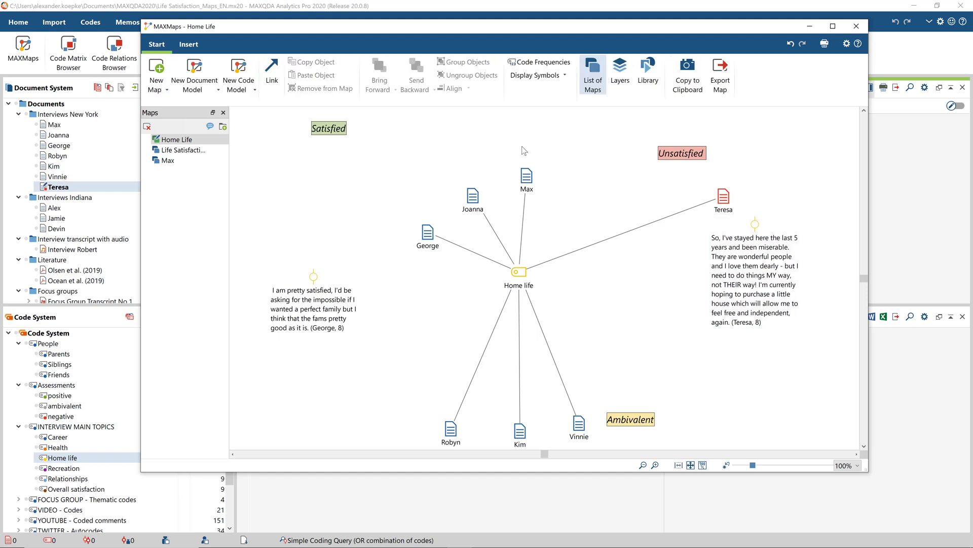
drag(524, 150, 404, 183)
click(388, 170)
drag(343, 130, 385, 131)
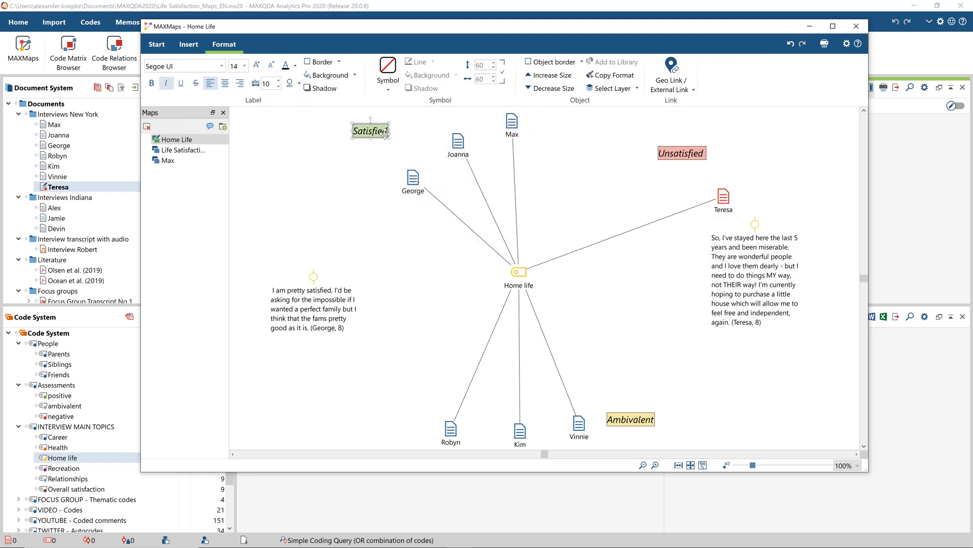
drag(337, 310, 361, 205)
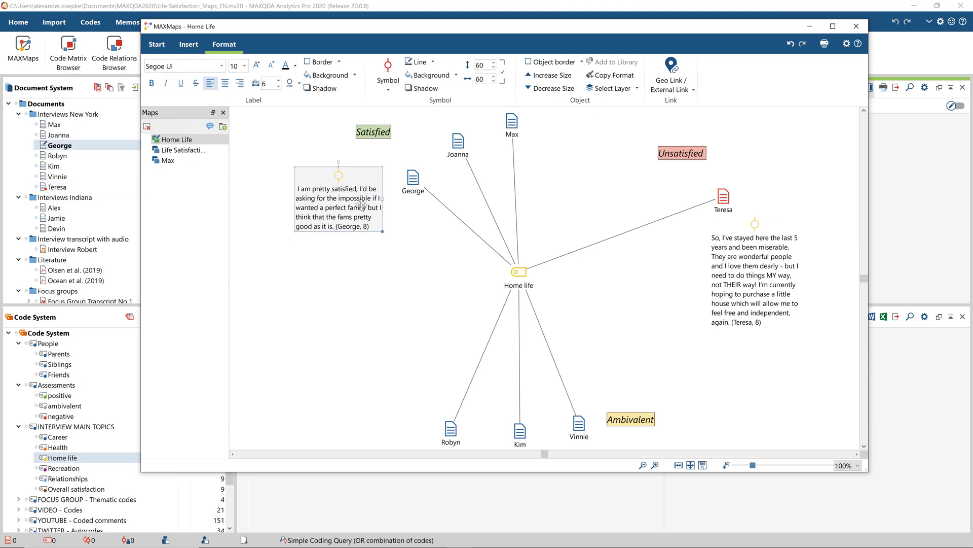
On the Max map, link positive to Health with a curved, dashed green arrow, then view the Home life memo.
click(400, 249)
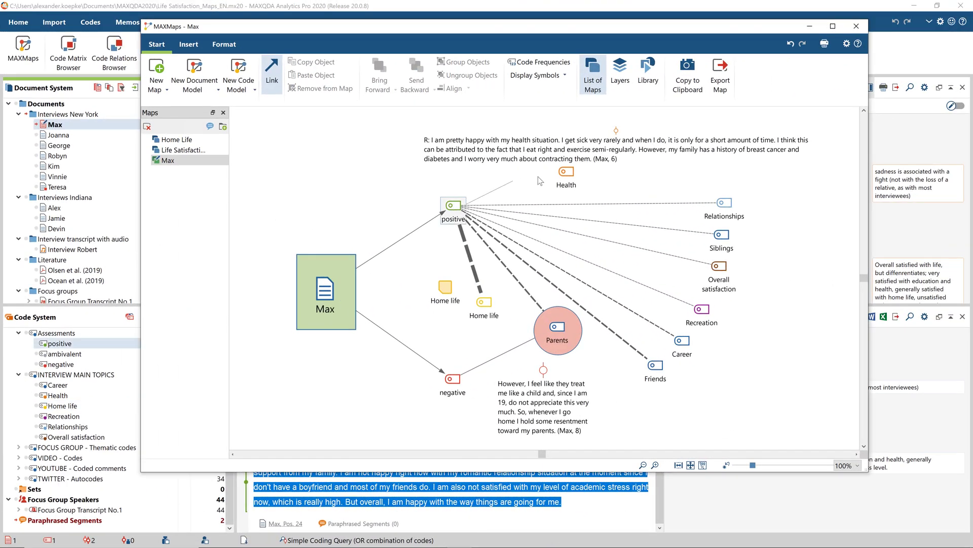
click(540, 182)
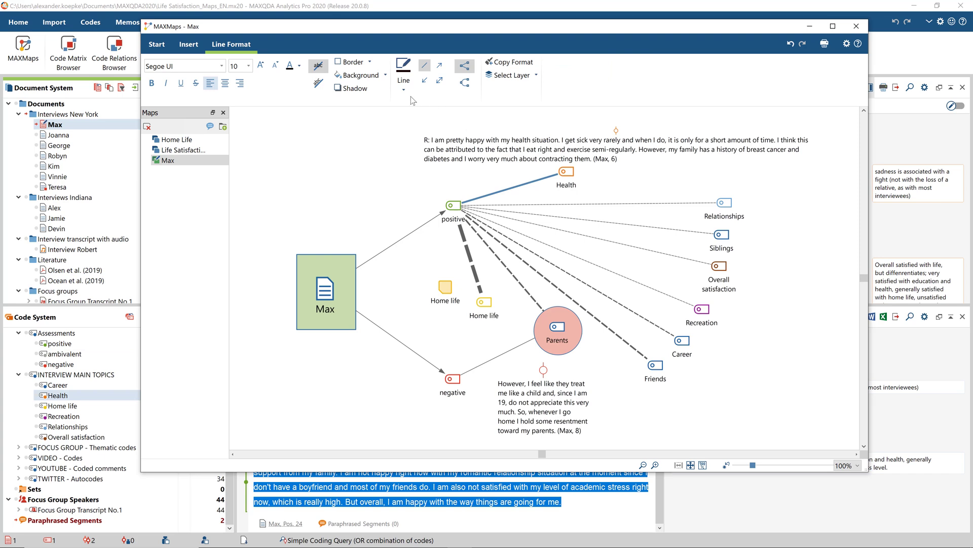
click(408, 90)
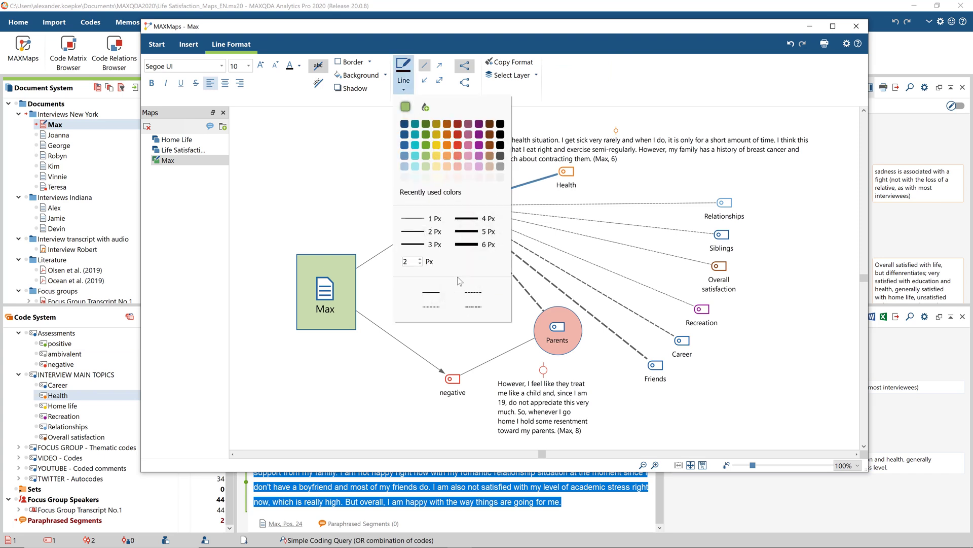
click(439, 70)
click(464, 82)
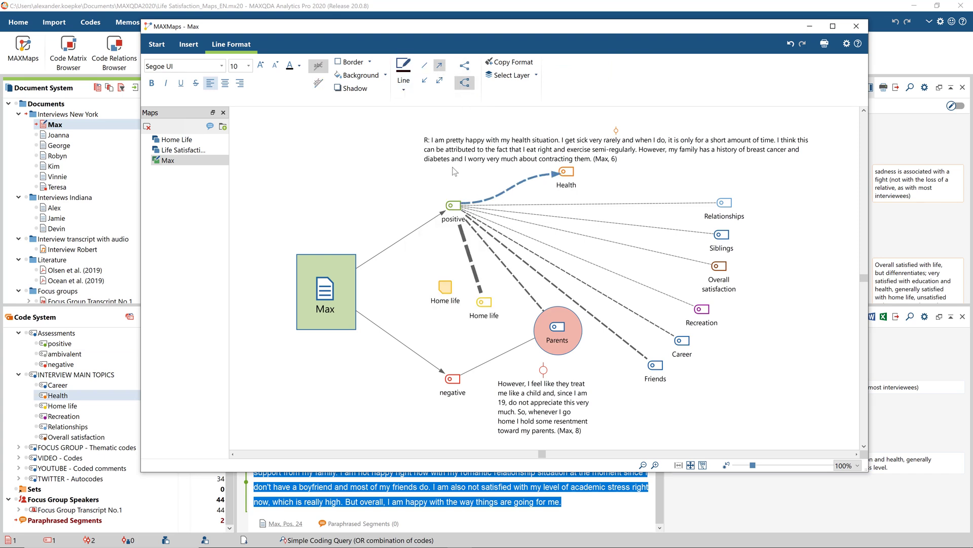
click(451, 171)
double_click(446, 289)
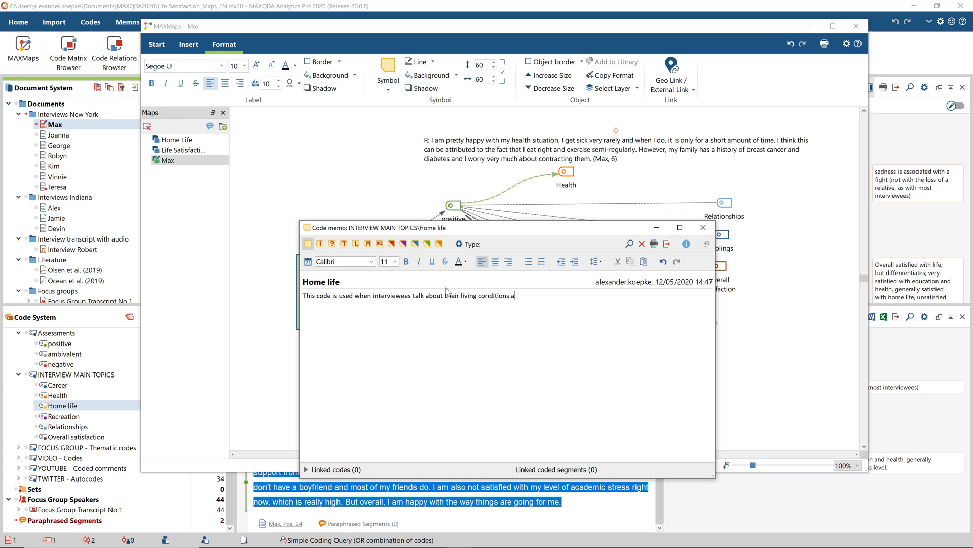
click(703, 228)
Place the overall life satisfaction memo at the Max map's top-left and check its border options.
drag(249, 485, 316, 164)
click(338, 62)
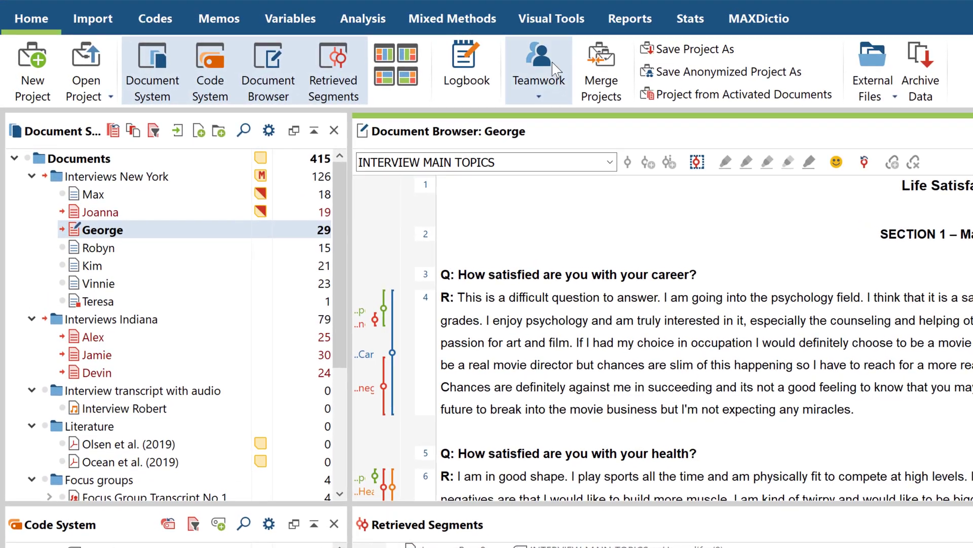
Open MAXMaps from Visual Tools and browse the Insert and Start ribbon tabs.
click(552, 26)
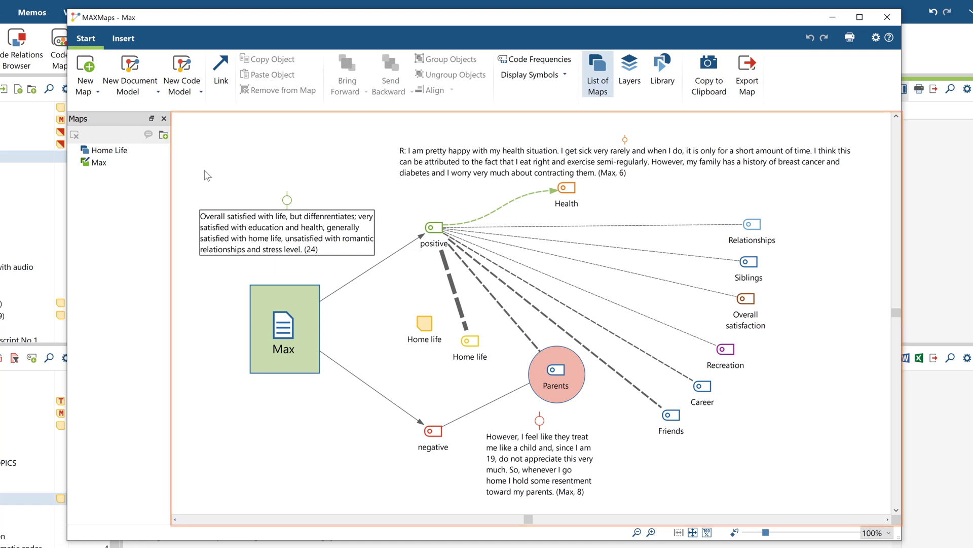
click(114, 43)
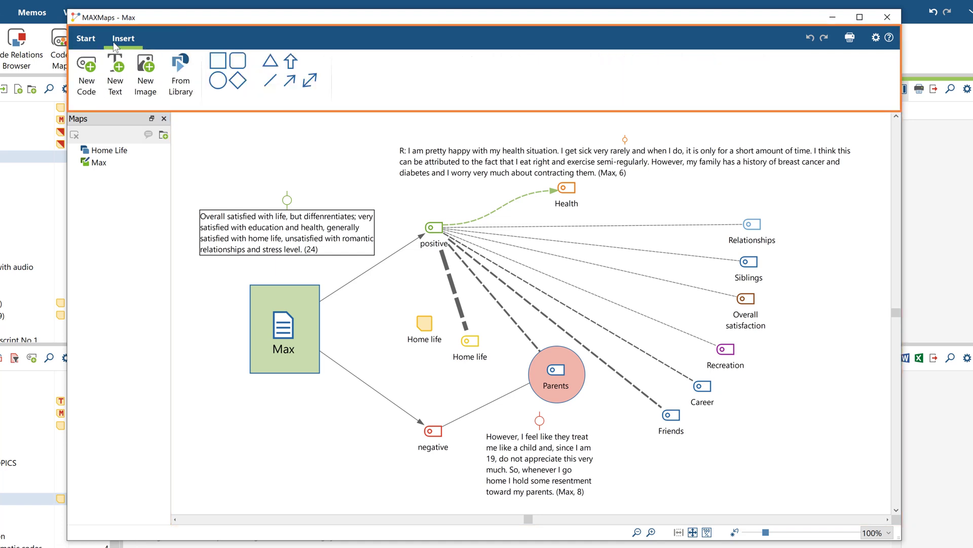
click(87, 45)
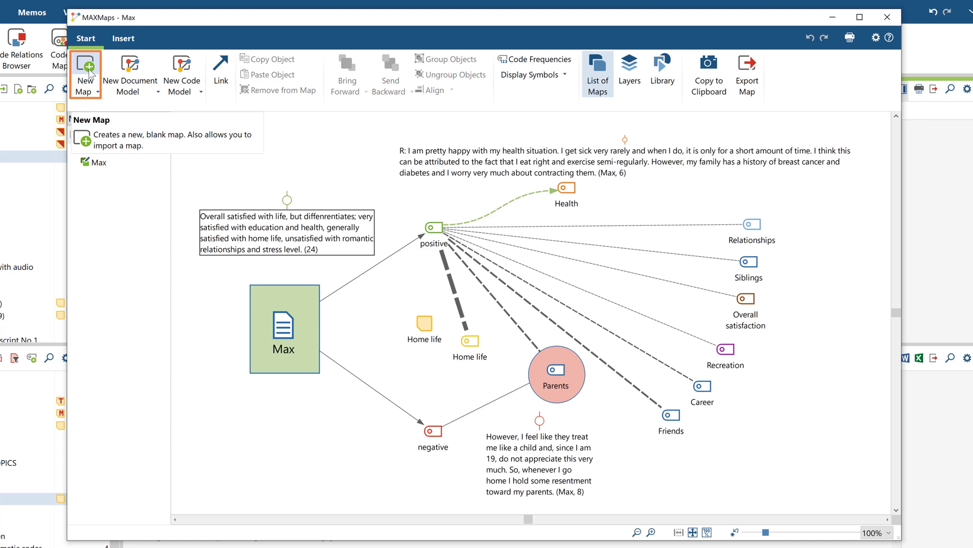
Create a new blank map named 'Life Satisfaction'.
click(86, 74)
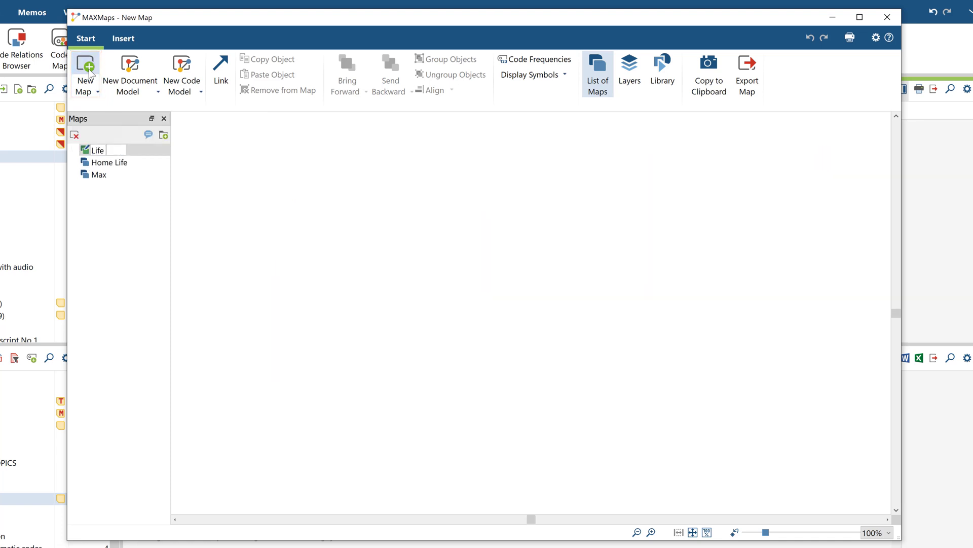
text(Life Satisfaction)
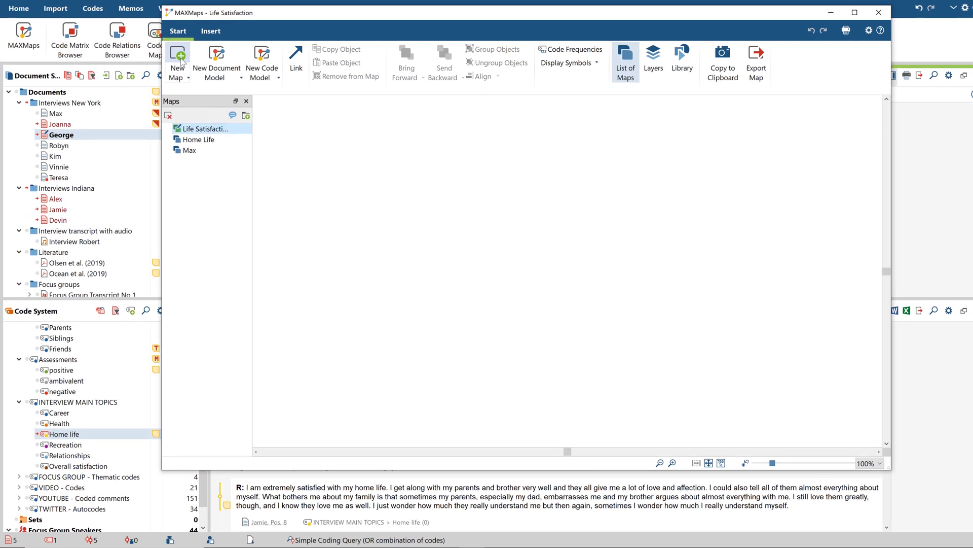
Add the Interviews New York and Interviews Indiana folders, the Max document and Max's memo to the map.
drag(69, 102, 394, 426)
drag(65, 188, 703, 388)
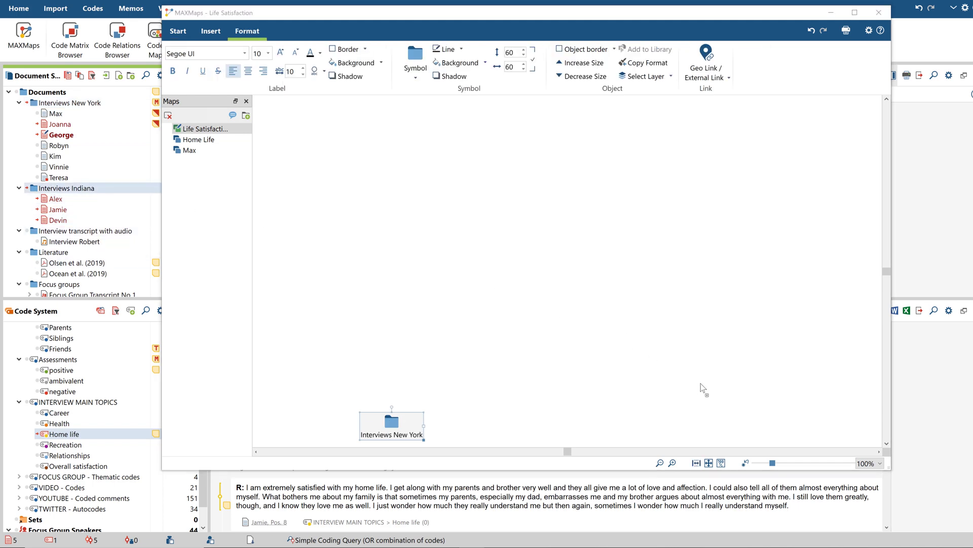
drag(725, 422, 725, 423)
drag(56, 113, 354, 364)
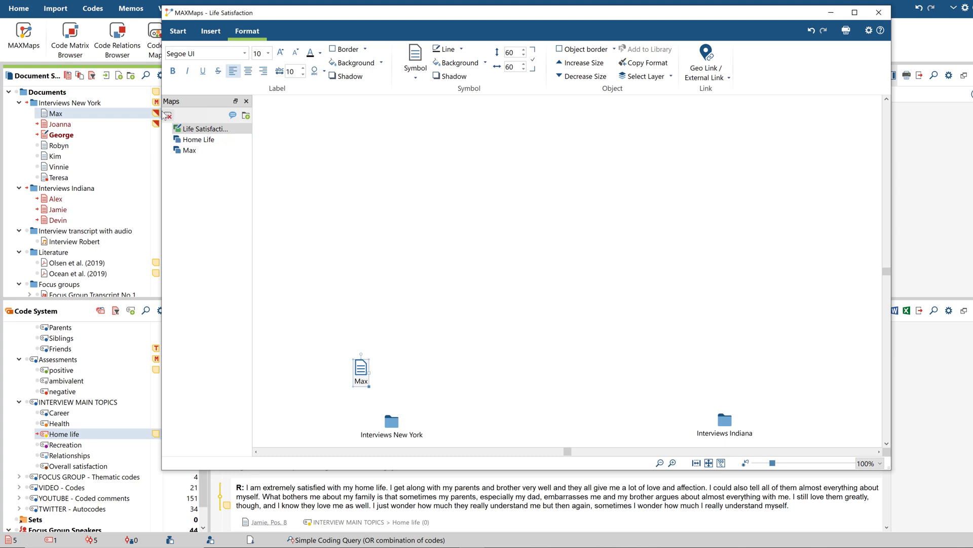
drag(159, 113, 206, 158)
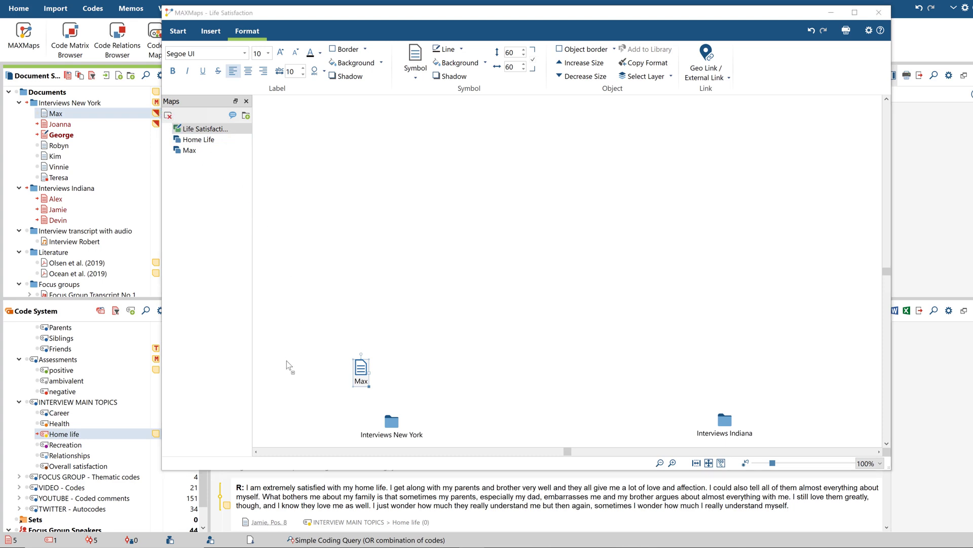
drag(287, 360, 286, 359)
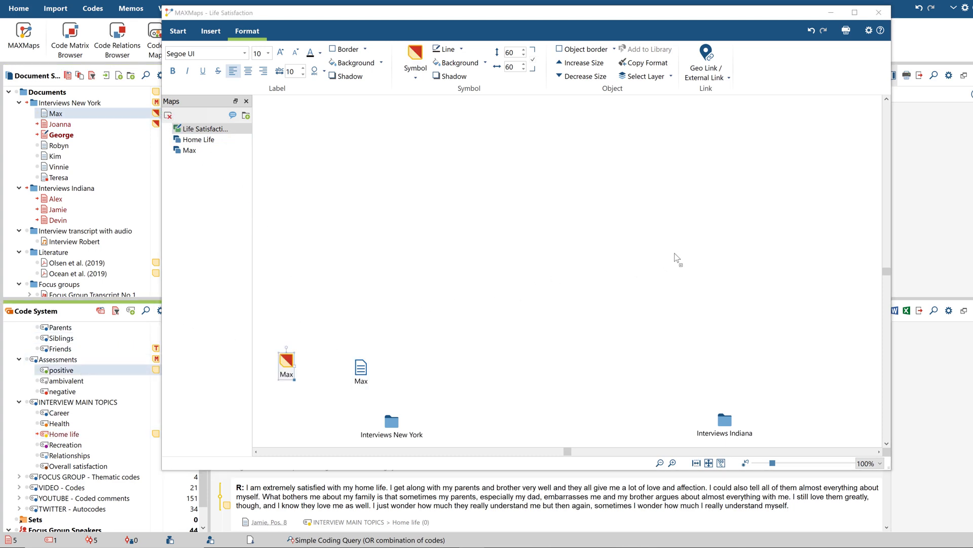
Add the positive and INTERVIEW MAIN TOPICS codes plus a Home life coded segment near the top.
drag(674, 257, 676, 258)
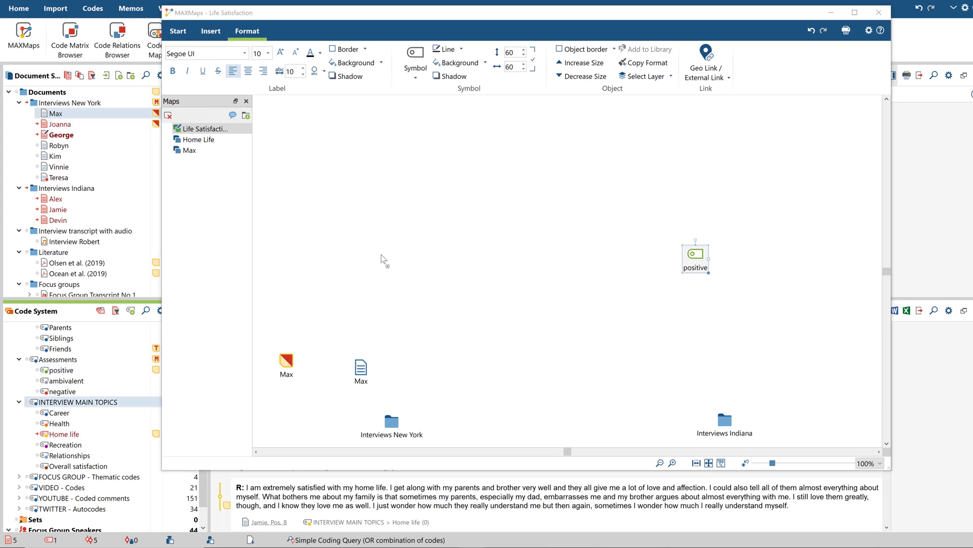
drag(382, 250, 382, 249)
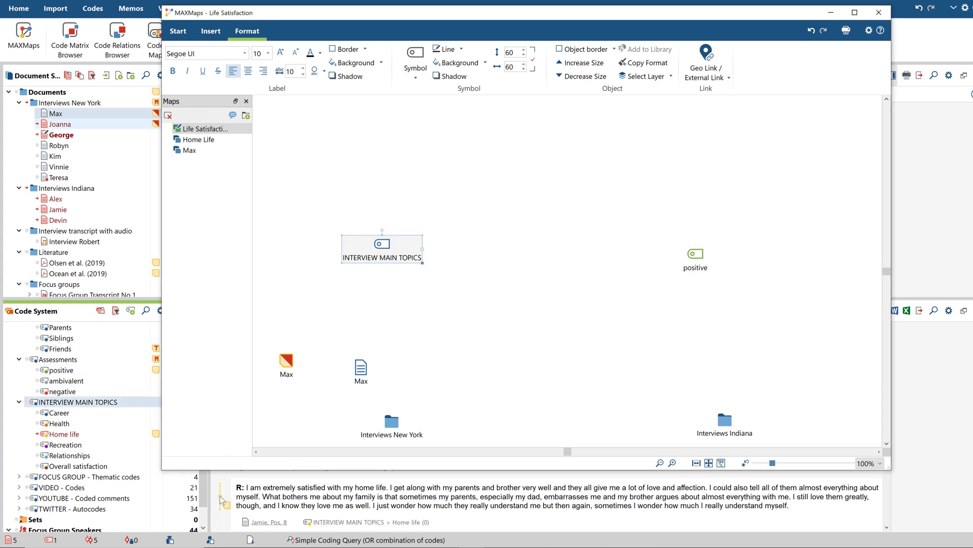
drag(221, 502, 245, 455)
drag(428, 124, 428, 124)
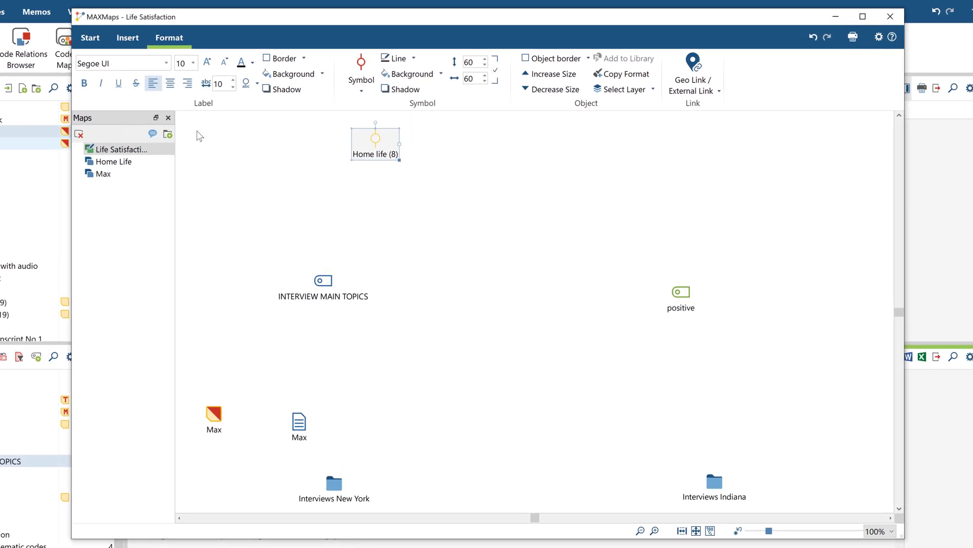
Insert the activated documents and move Alex, Jamie and Devin beside Interviews Indiana.
right_click(199, 136)
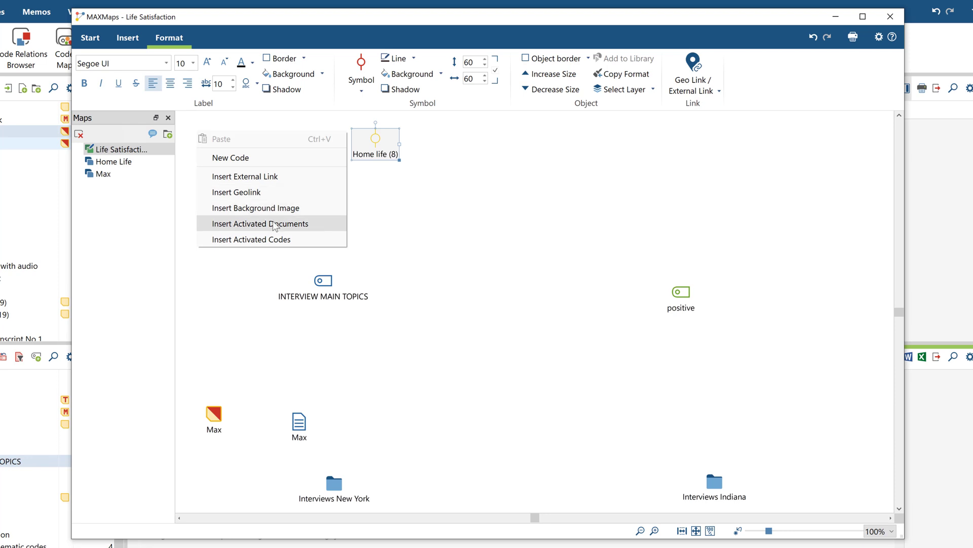
click(241, 223)
click(240, 131)
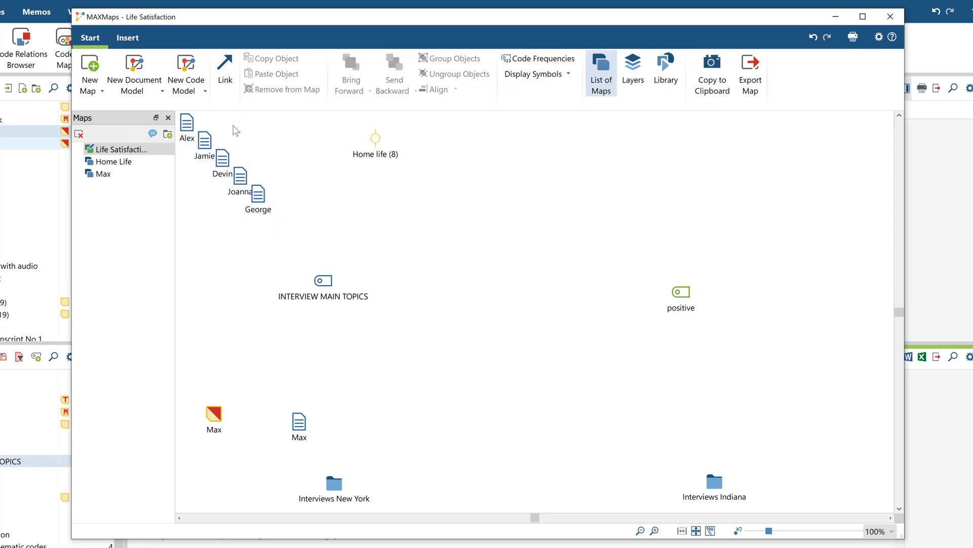
drag(240, 121, 752, 460)
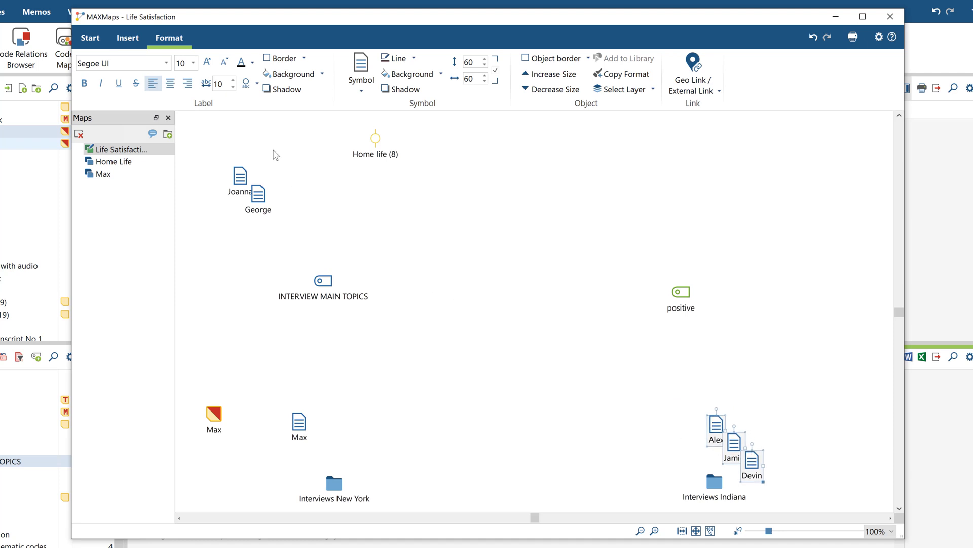
click(290, 152)
Move Joanna and George beside Interviews New York, aligned with Max.
drag(229, 215, 275, 160)
drag(261, 197, 338, 459)
drag(369, 395, 365, 462)
click(456, 441)
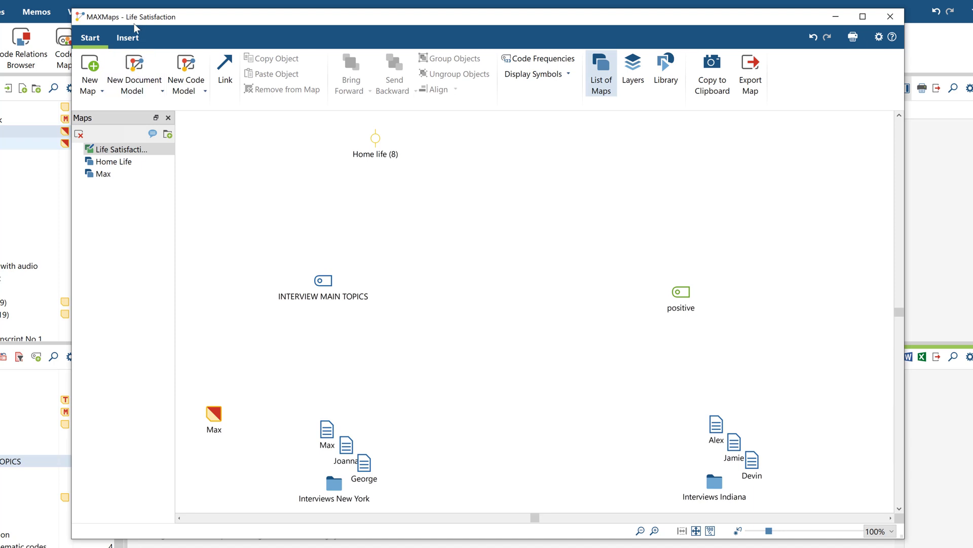
Draw a rectangle around the New York documents and send it to the back.
click(127, 38)
click(222, 60)
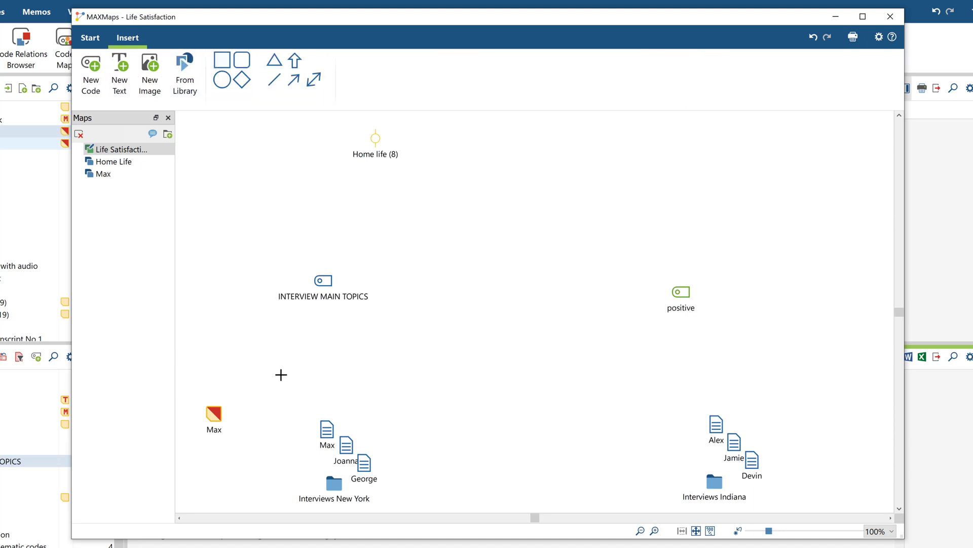
drag(343, 448, 387, 501)
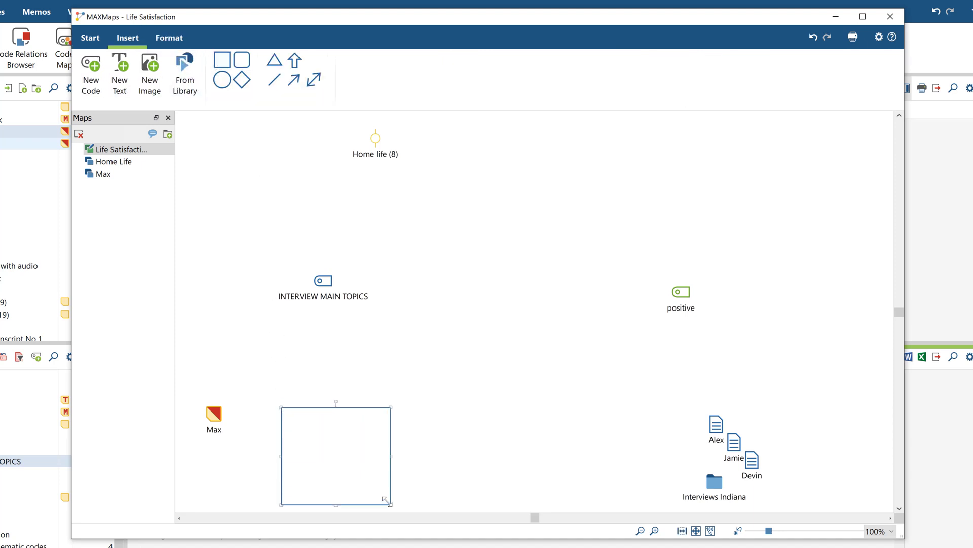
right_click(366, 478)
mouse_move(482, 403)
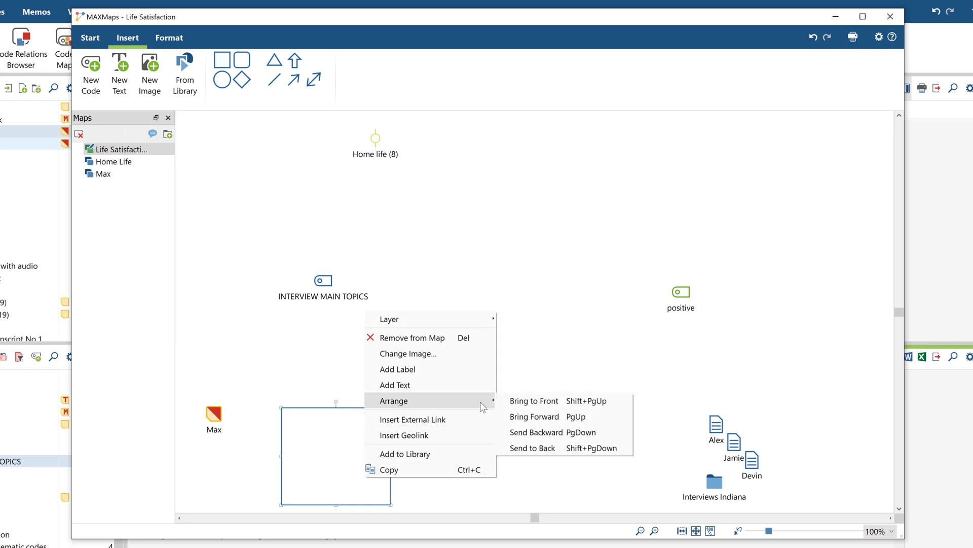
click(533, 448)
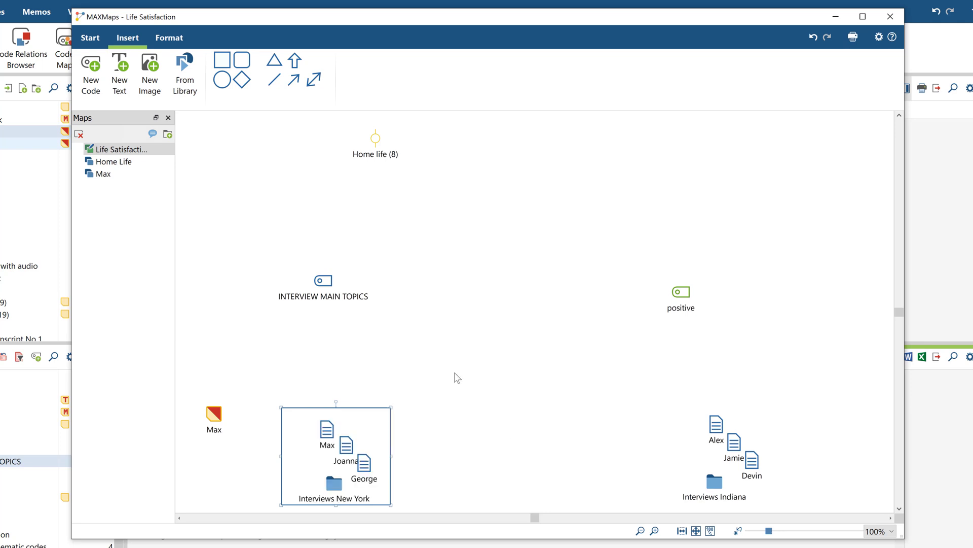
click(223, 60)
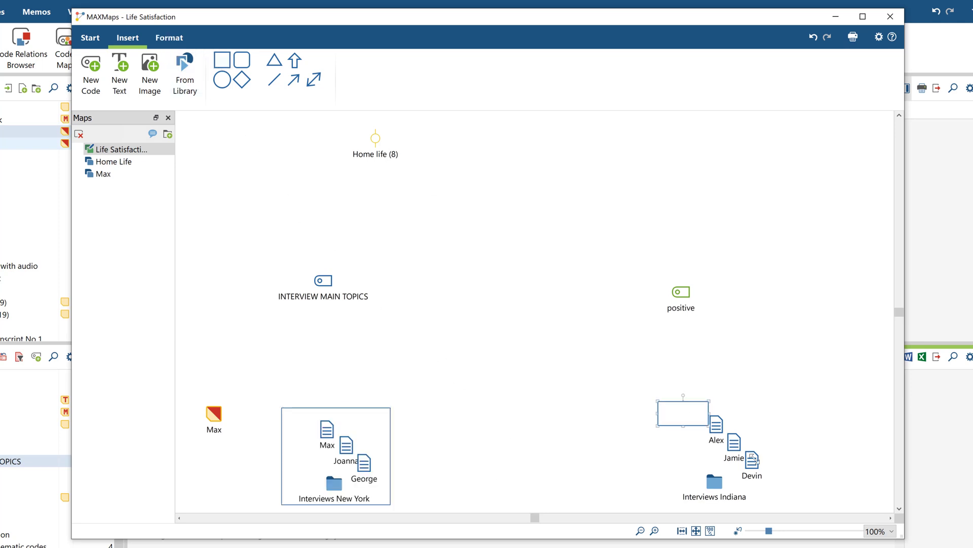
Draw a rectangle around the Interviews Indiana documents and send it to the back.
drag(753, 459, 769, 501)
right_click(748, 487)
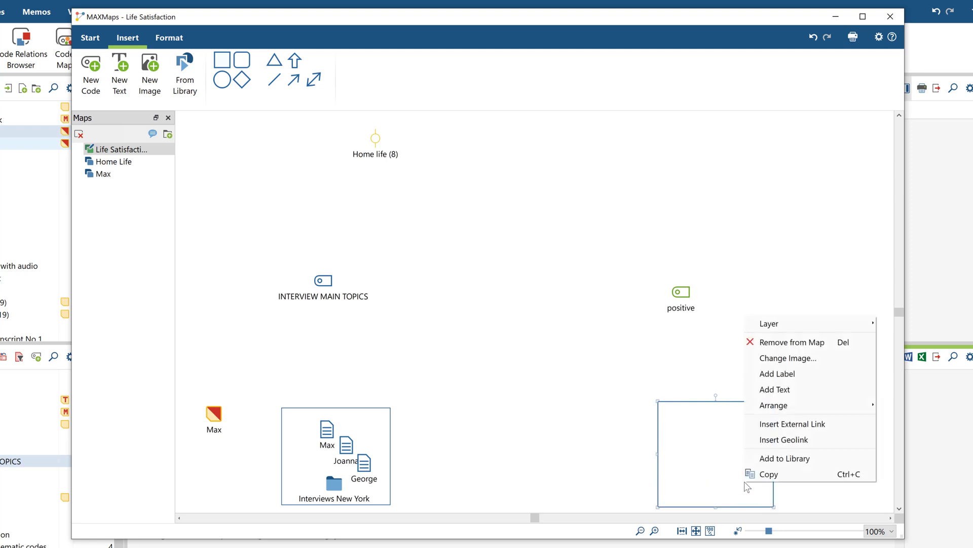
mouse_move(848, 404)
click(912, 452)
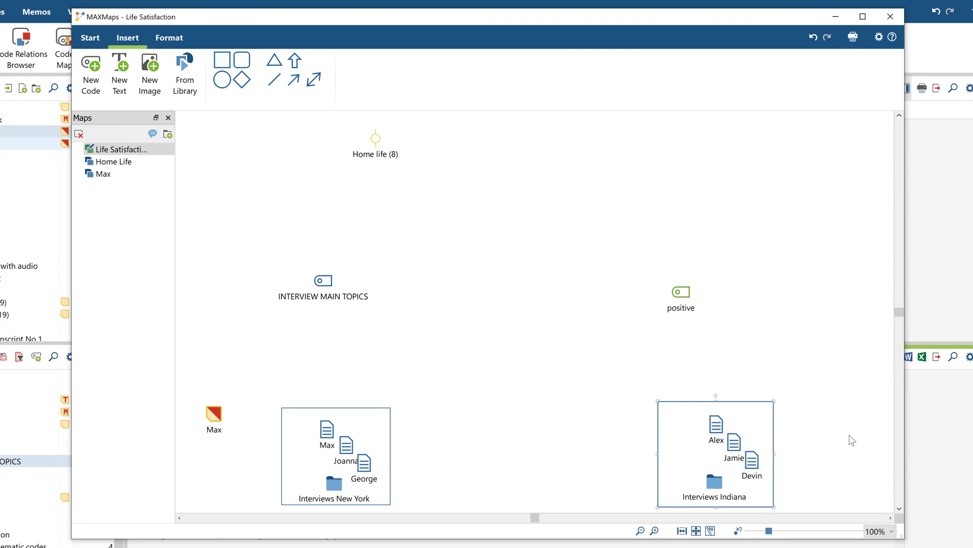
click(579, 409)
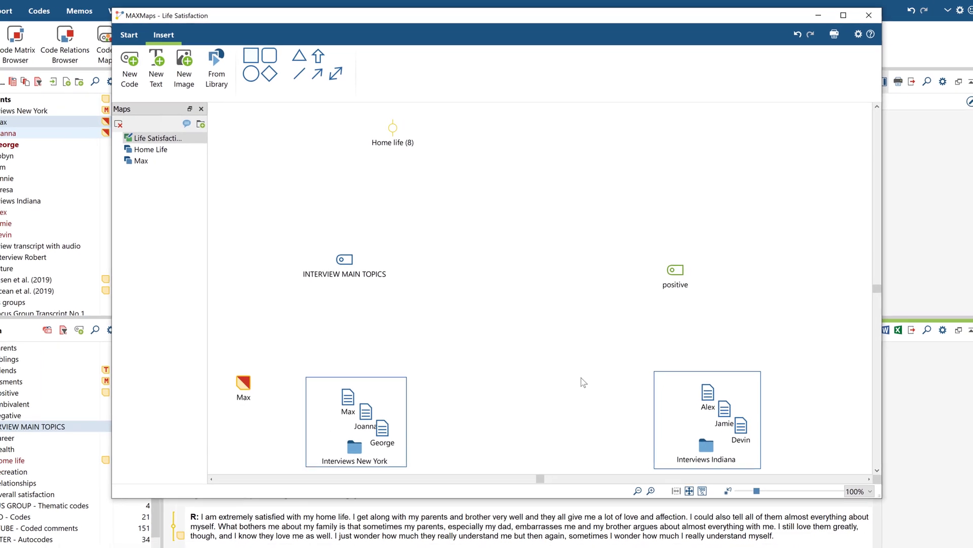
Import the positive code's memo and place it beside the code.
right_click(673, 282)
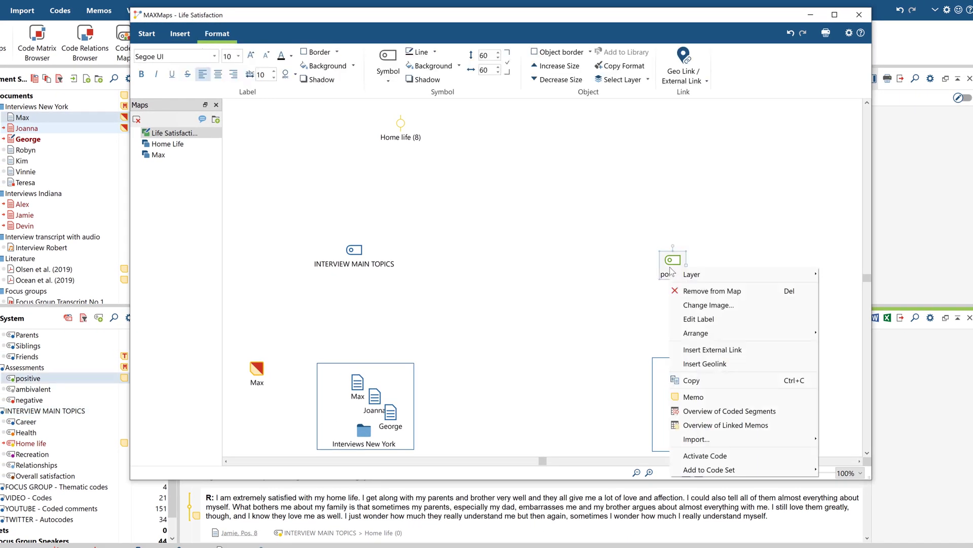
mouse_move(775, 437)
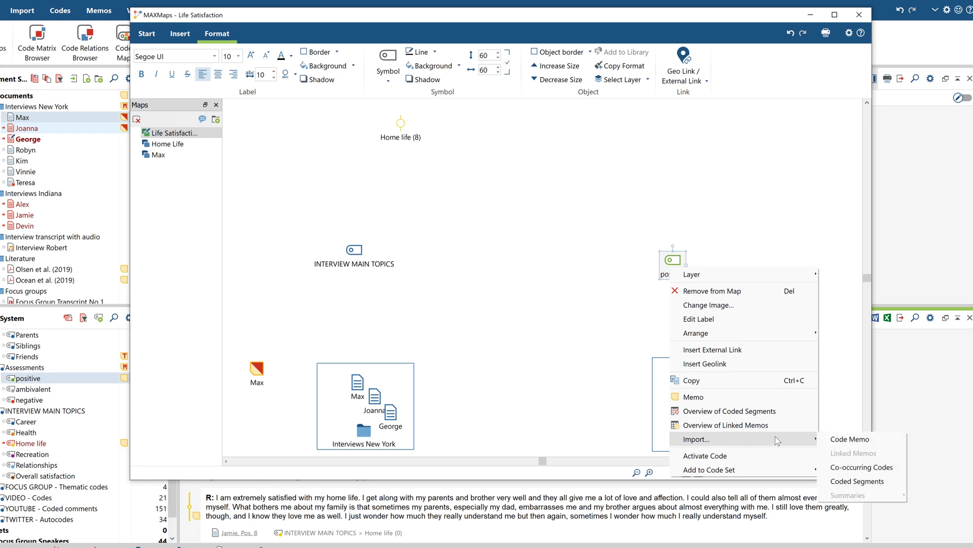
click(835, 439)
click(728, 321)
drag(673, 317, 749, 264)
click(572, 275)
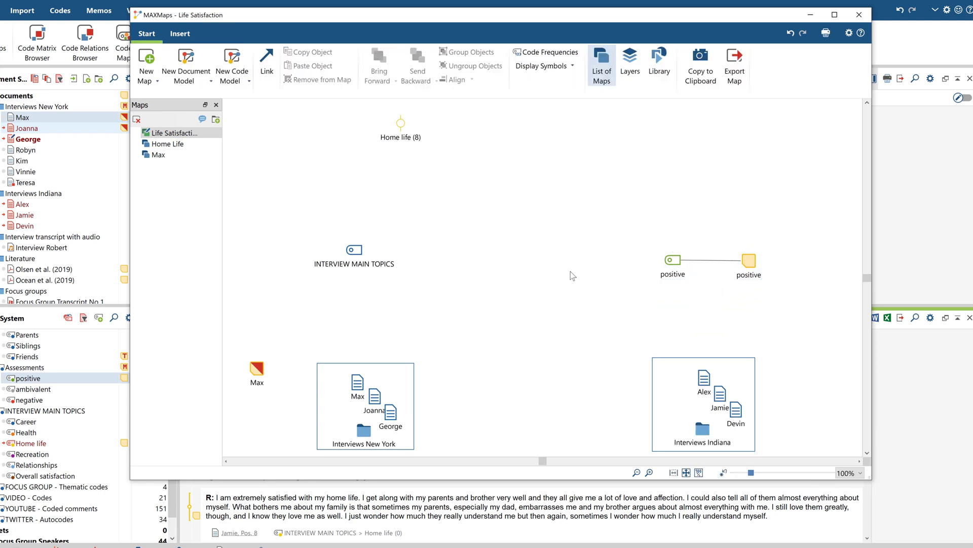
Import INTERVIEW MAIN TOPICS' level 1 subcodes with line widths reflecting code frequencies.
right_click(362, 259)
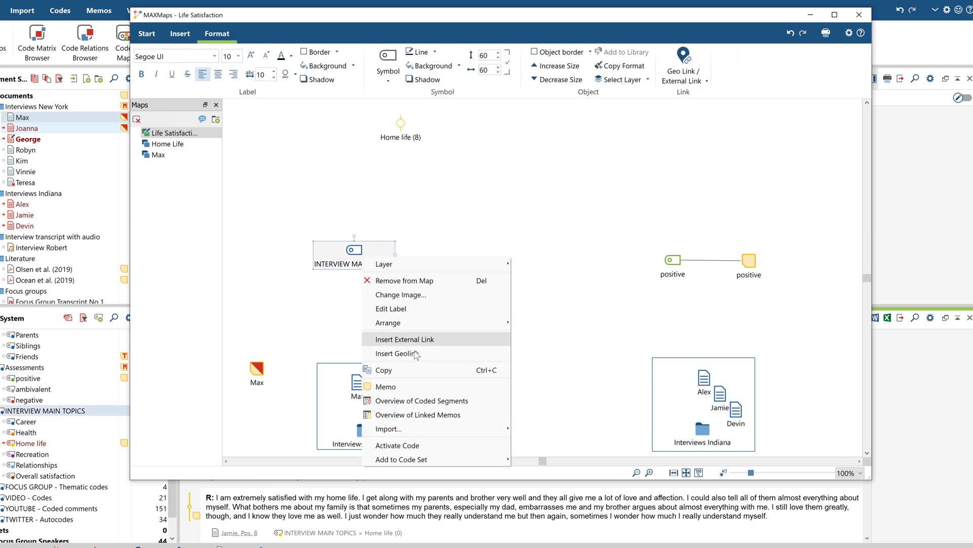
mouse_move(438, 431)
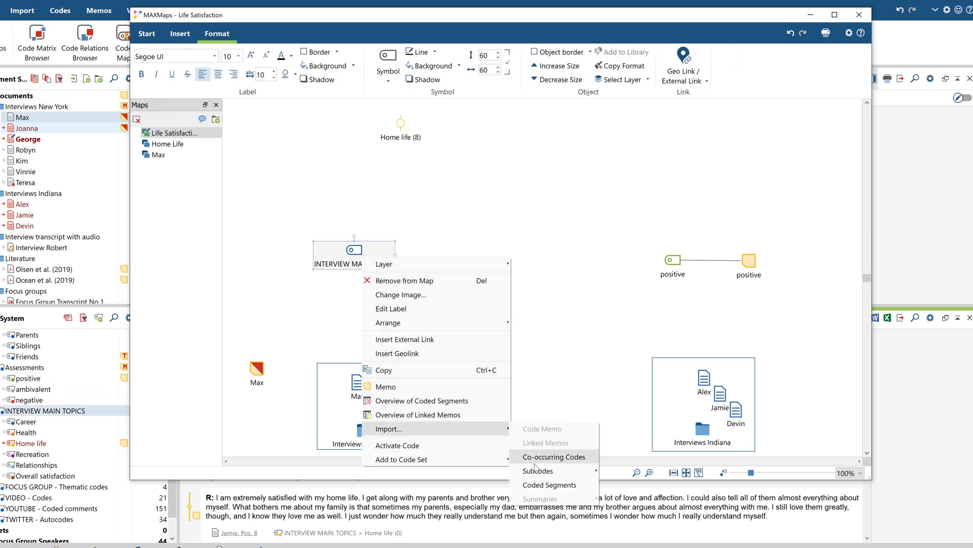
mouse_move(572, 474)
click(619, 471)
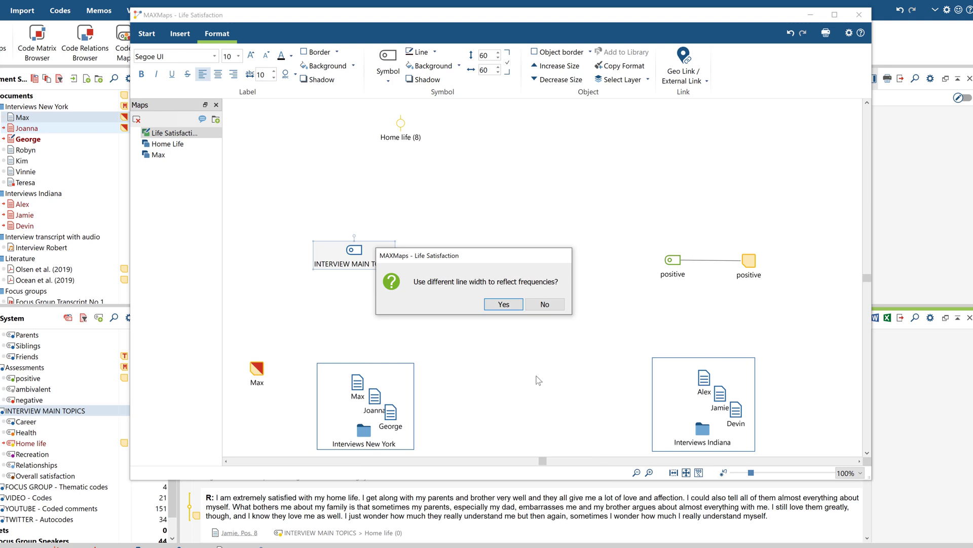
click(504, 305)
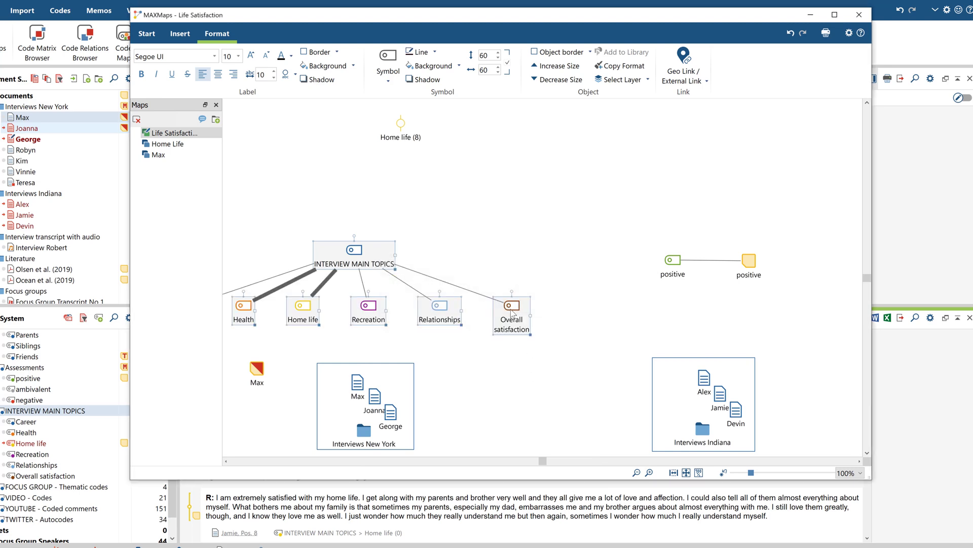
click(516, 281)
Import positive's co-occurring codes from all documents, not only activated ones, then move Home life to the top.
right_click(670, 263)
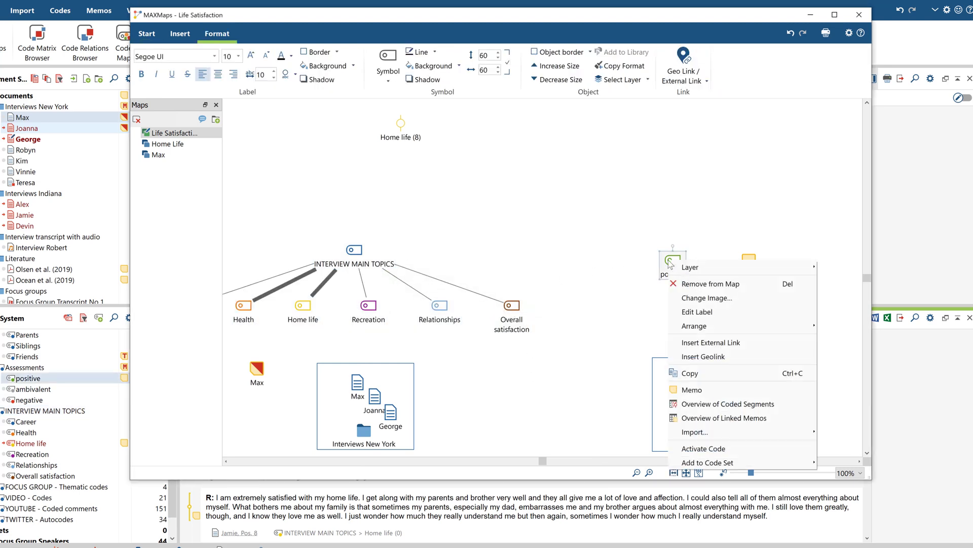
mouse_move(734, 431)
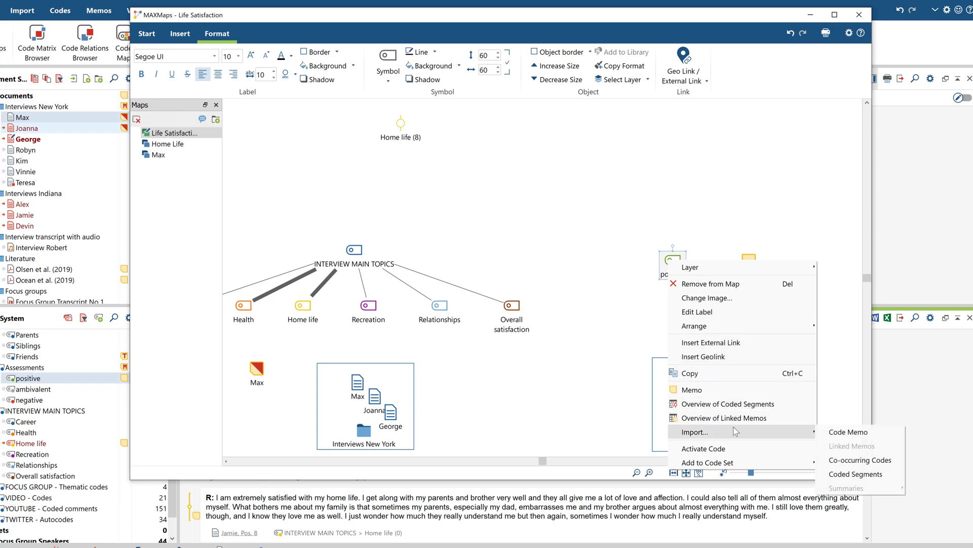
click(846, 460)
click(423, 237)
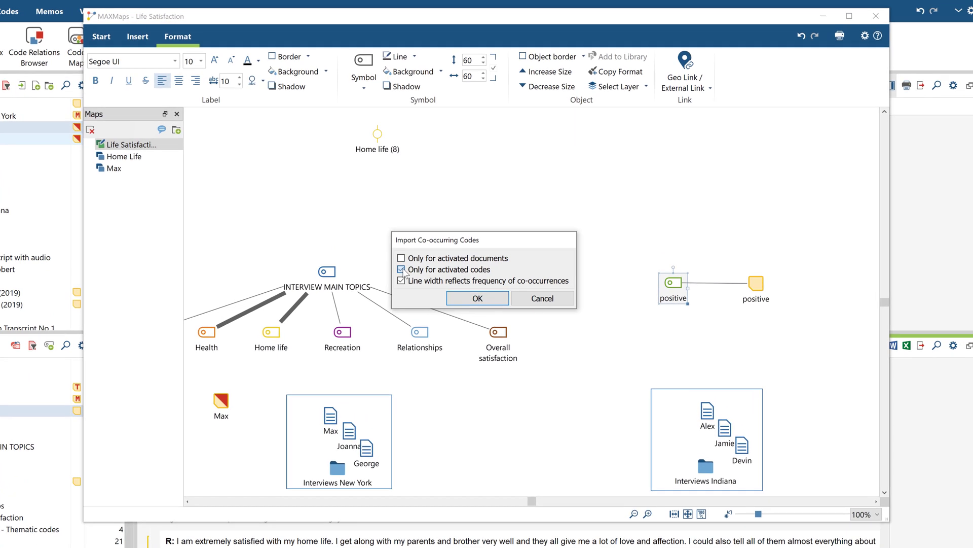
click(500, 302)
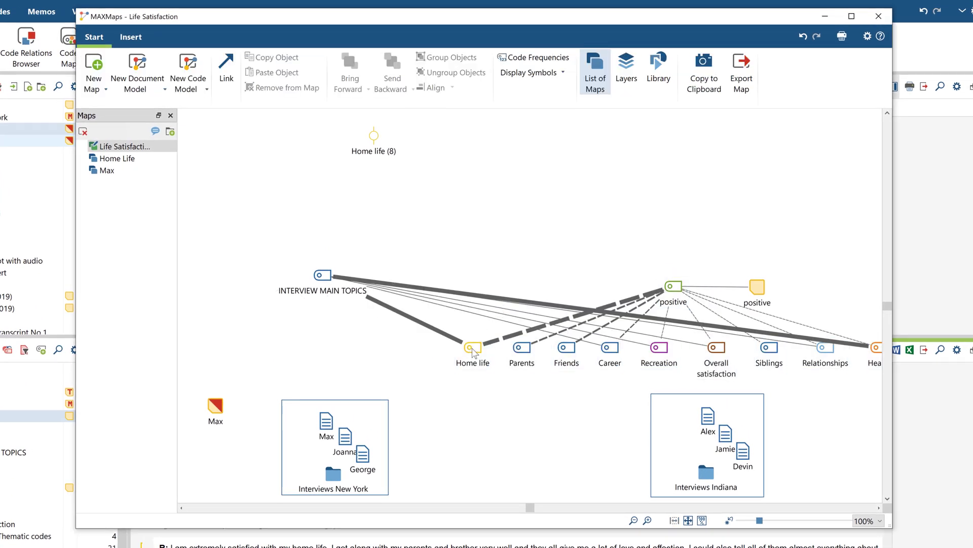
drag(467, 345, 487, 122)
drag(522, 348, 489, 173)
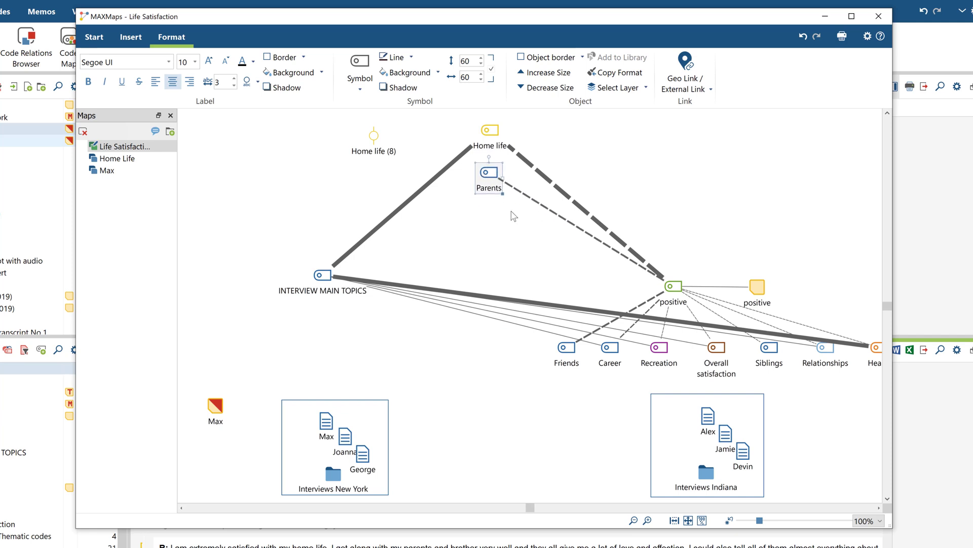
Stack Parents, Career, Recreation, Overall satisfaction, Siblings and Health in a column below Home life.
drag(567, 348, 491, 210)
drag(610, 348, 489, 252)
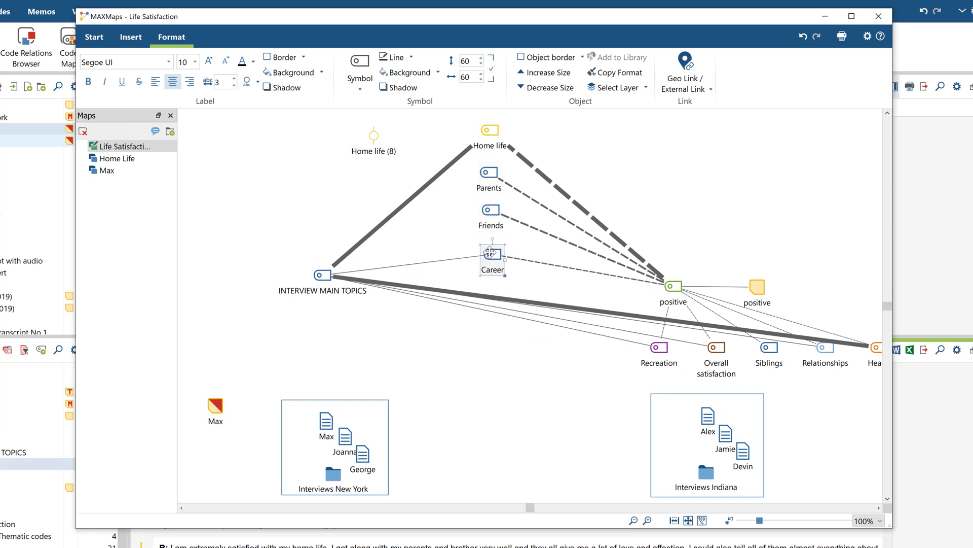
drag(661, 354, 494, 302)
drag(720, 360, 496, 345)
drag(770, 359, 546, 427)
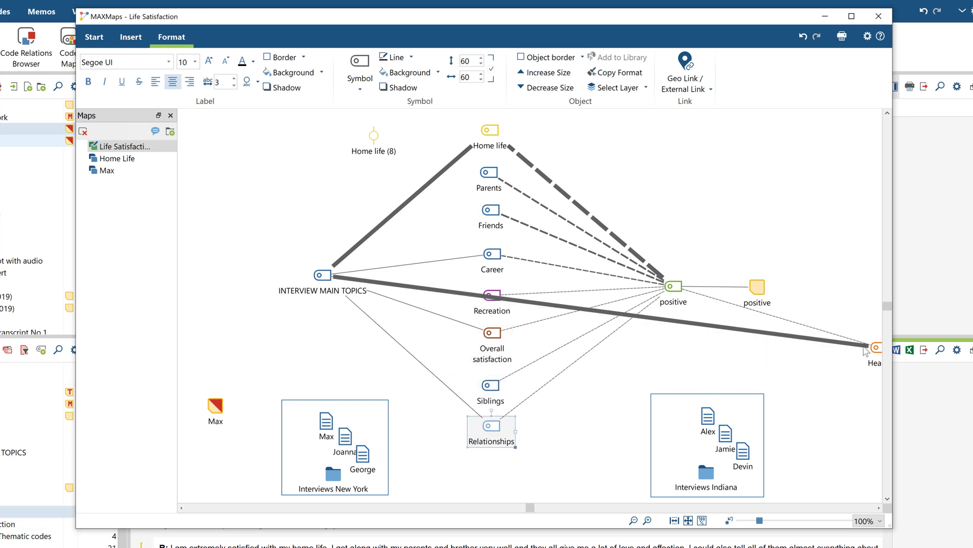
mouse_move(870, 348)
mouse_down()
mouse_move(822, 374)
mouse_move(502, 450)
mouse_move(486, 472)
mouse_up()
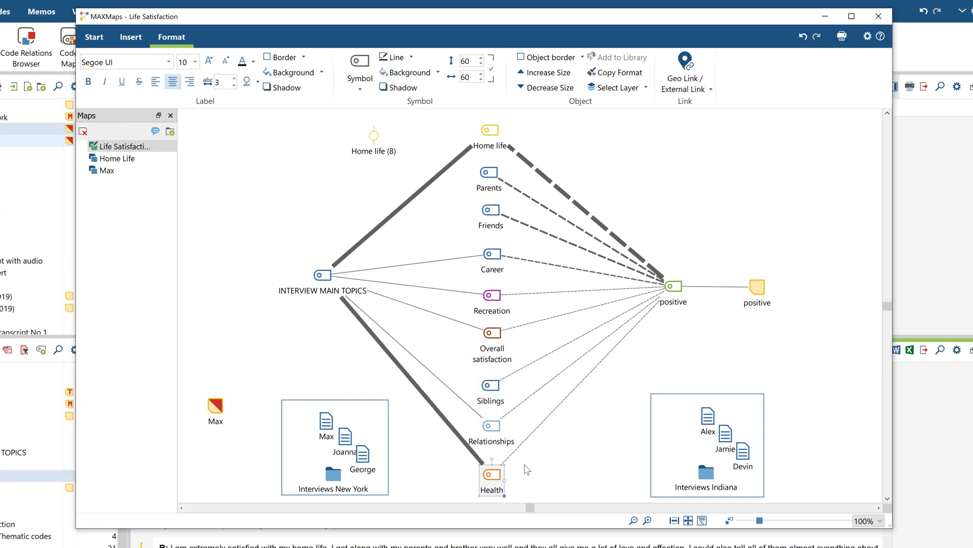
click(589, 457)
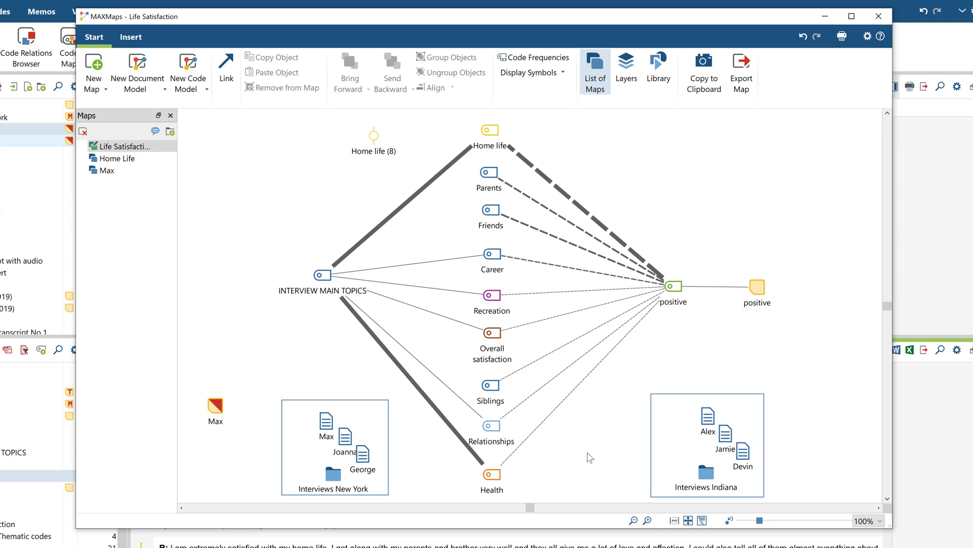
Enlarge the positive code node to size 69 and tilt it slightly clockwise.
click(666, 303)
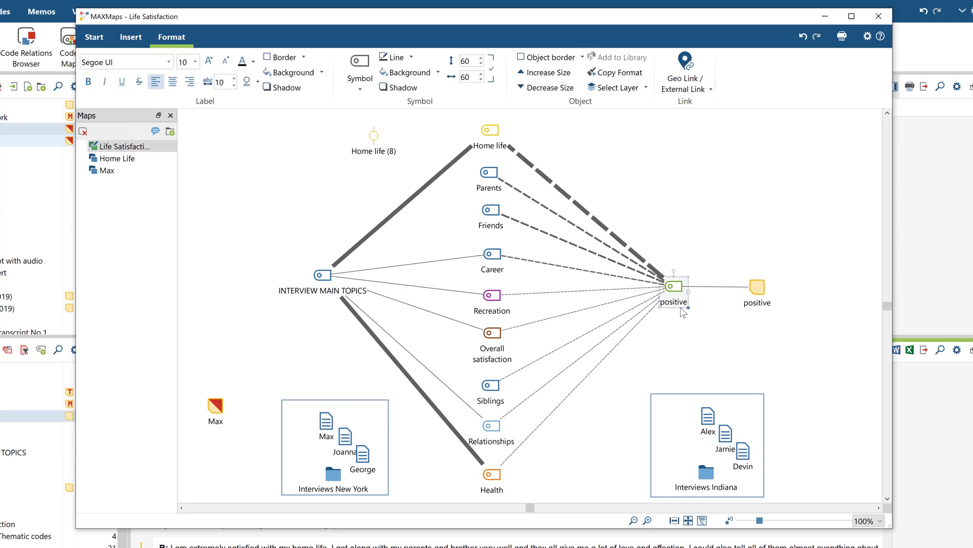
drag(688, 308, 692, 310)
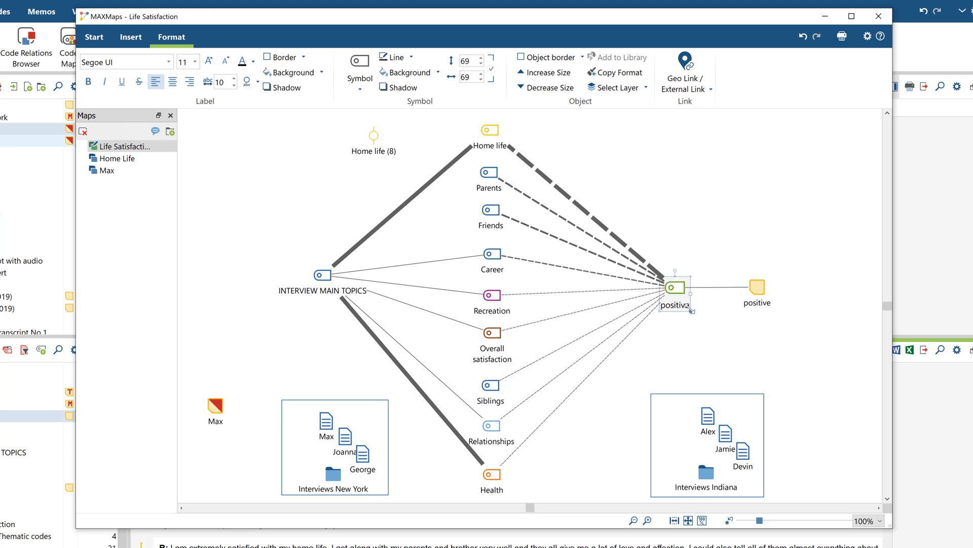
mouse_move(676, 271)
mouse_down()
mouse_move(691, 291)
mouse_move(670, 304)
mouse_move(662, 290)
mouse_move(678, 287)
mouse_up()
click(669, 327)
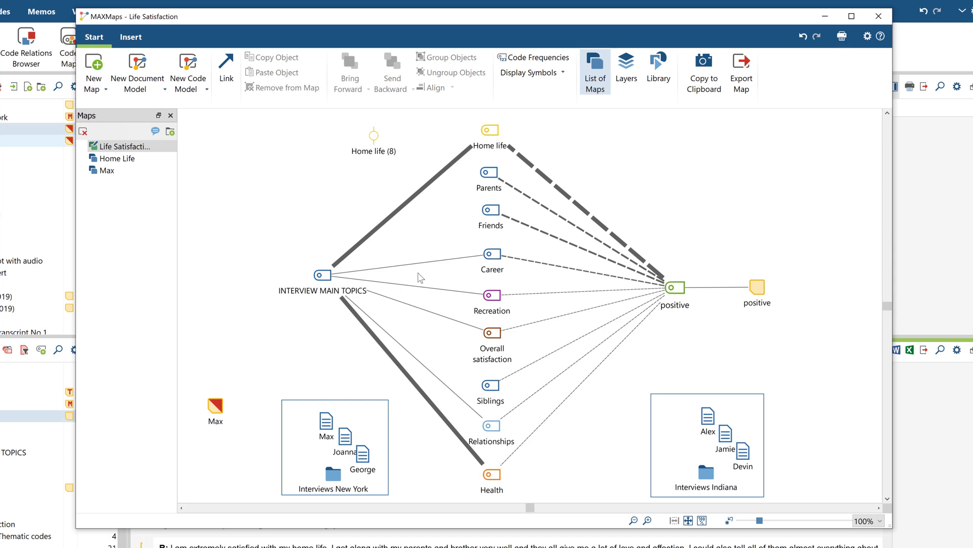
click(320, 276)
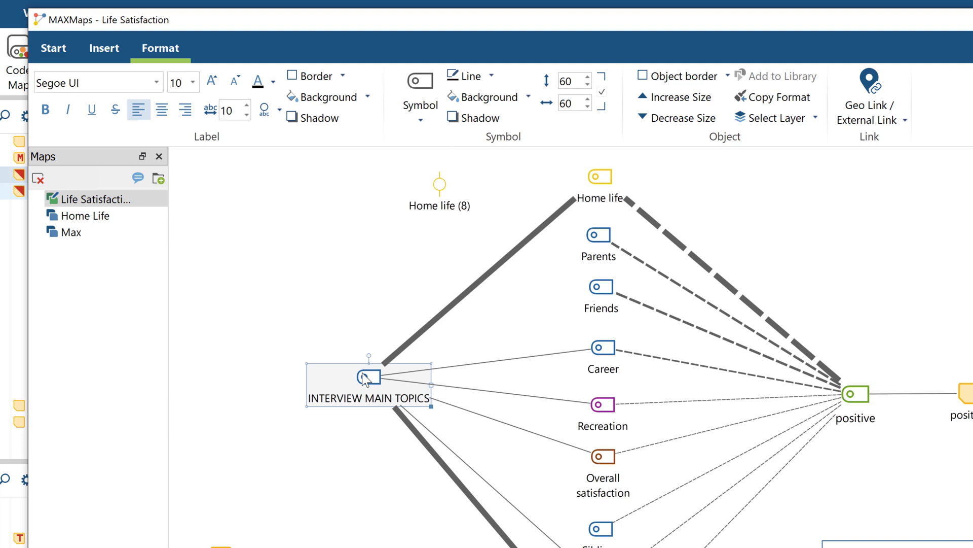
Remove the word INTERVIEW from the INTERVIEW MAIN TOPICS node's label, leaving MAIN TOPICS.
right_click(365, 378)
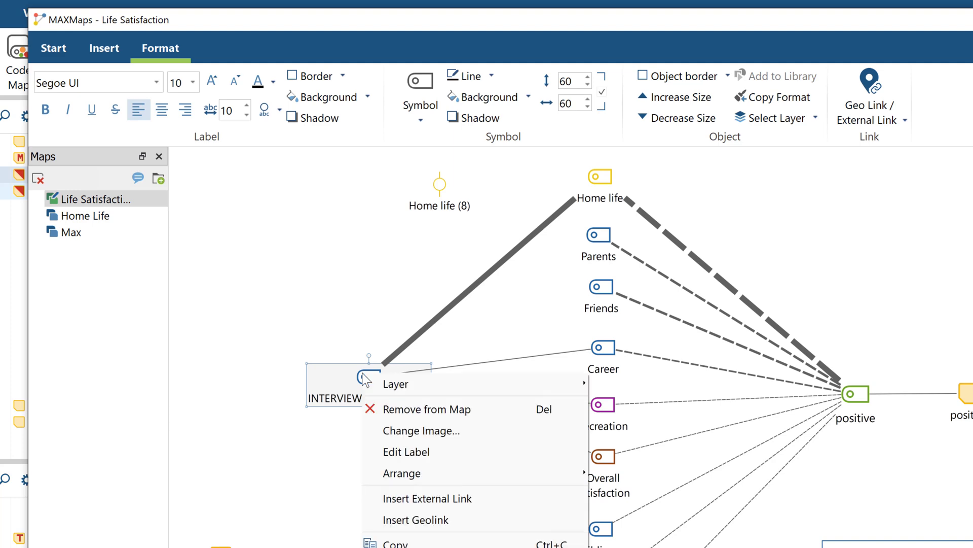
click(406, 449)
drag(363, 398, 290, 402)
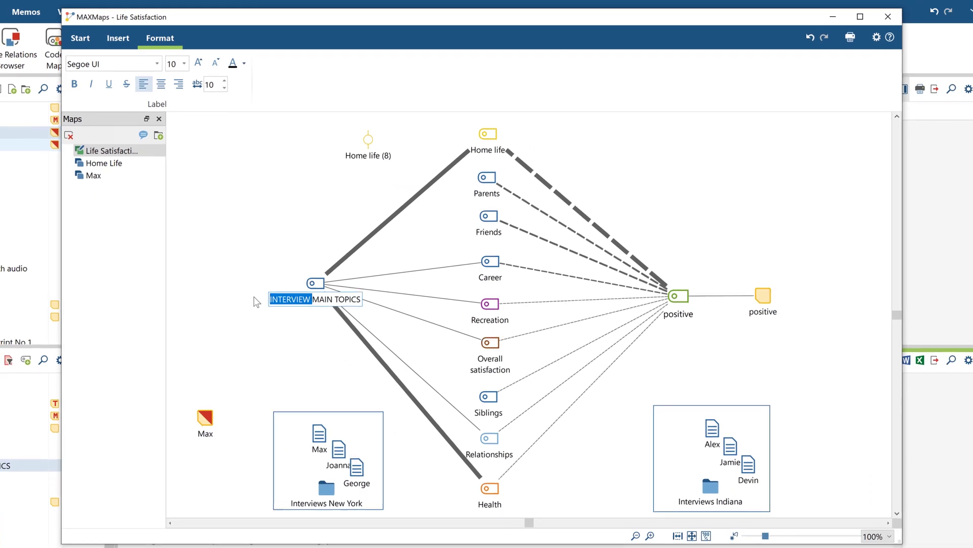
key(Delete)
key(Return)
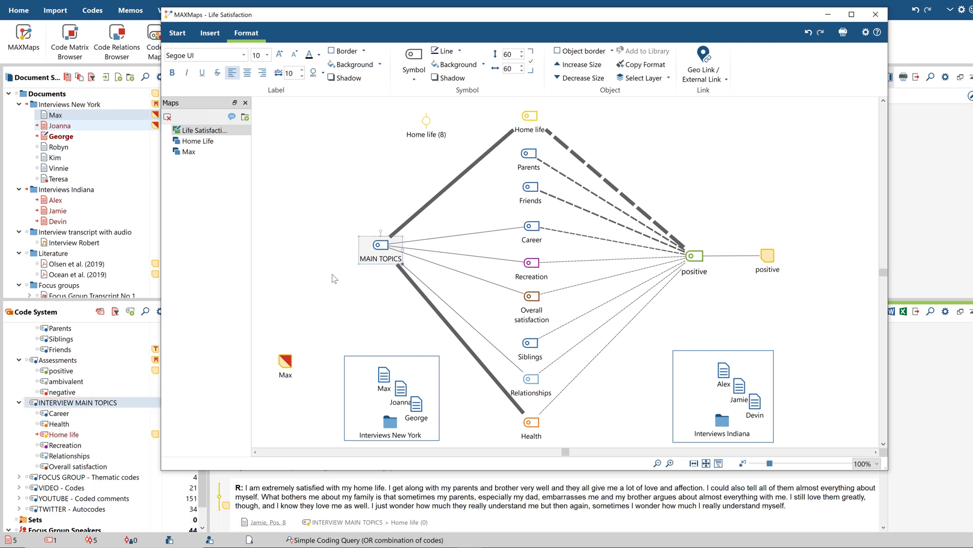
click(335, 278)
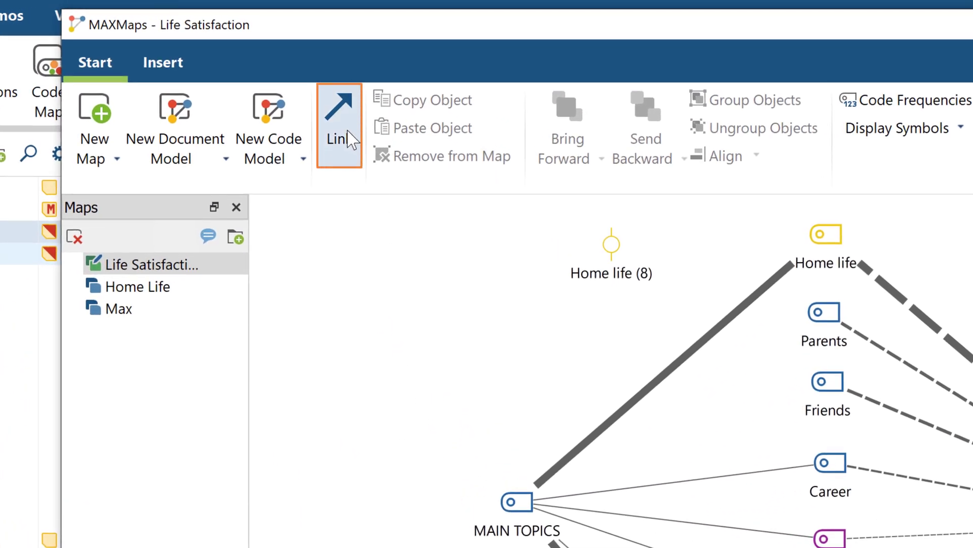
Link Home life to Home life (8) and Home life (8) to Parents, then select the Home life connection.
click(349, 138)
click(816, 237)
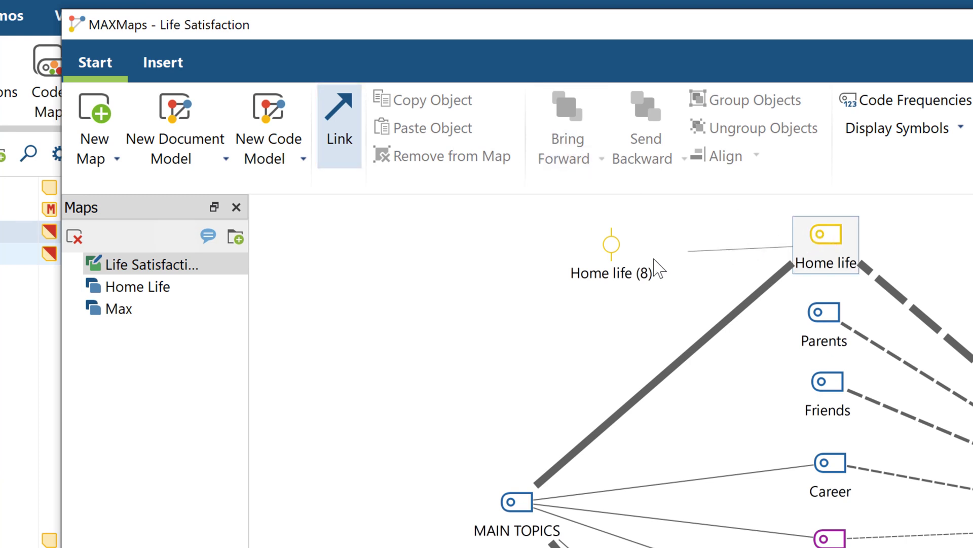
click(620, 270)
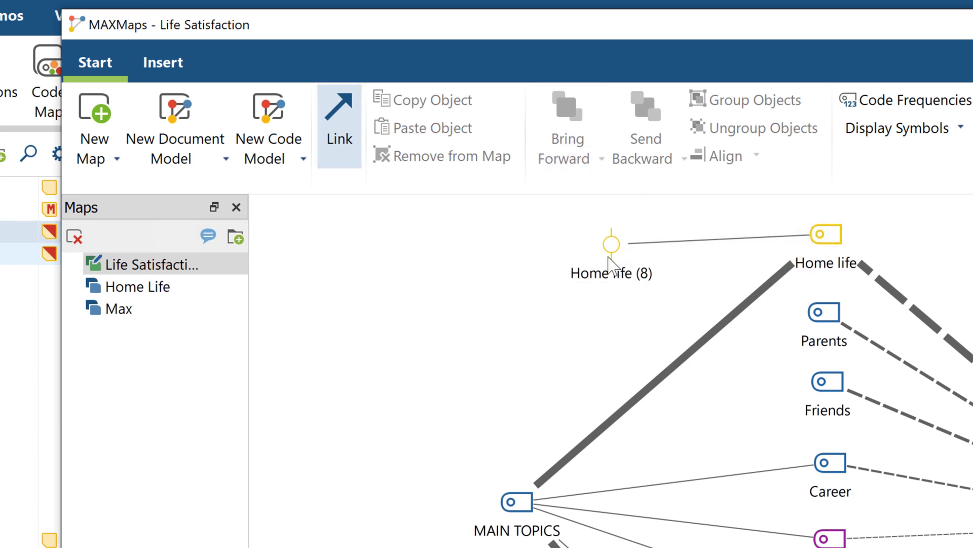
click(611, 264)
click(809, 327)
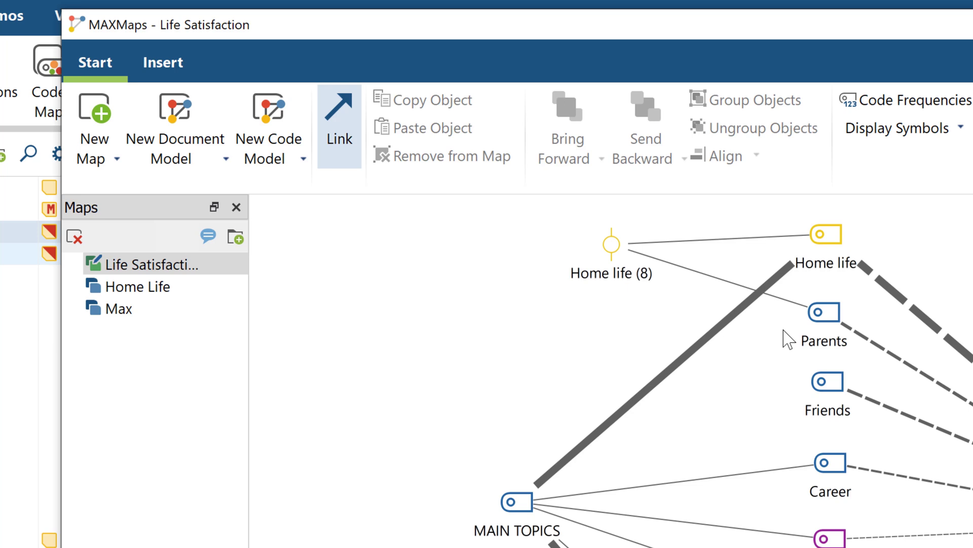
key(Escape)
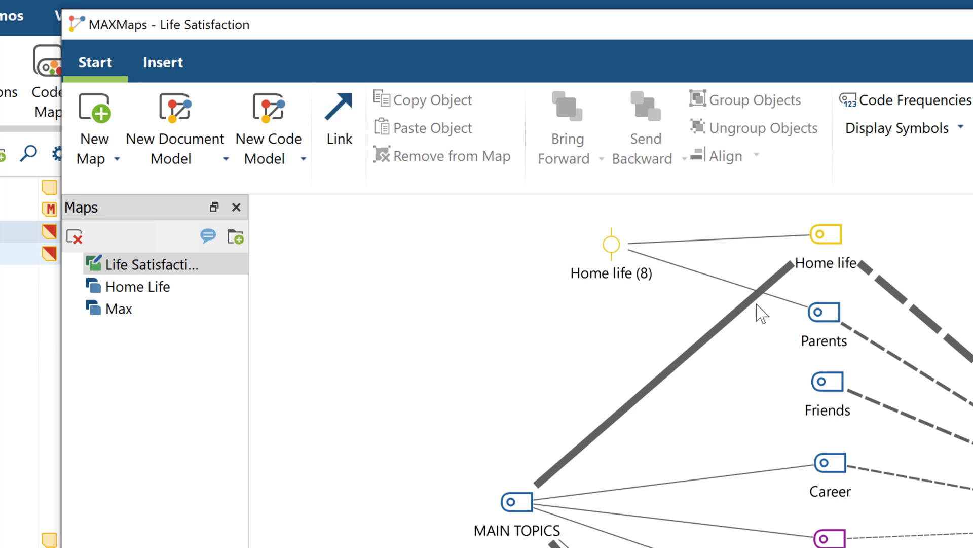
click(715, 240)
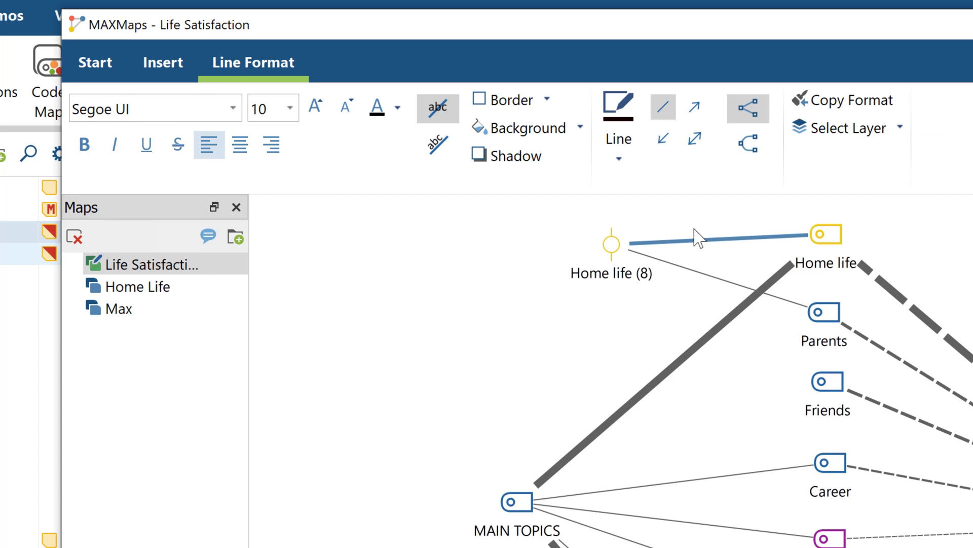
Make the Home life link a curved light green 2 px arrow.
click(631, 163)
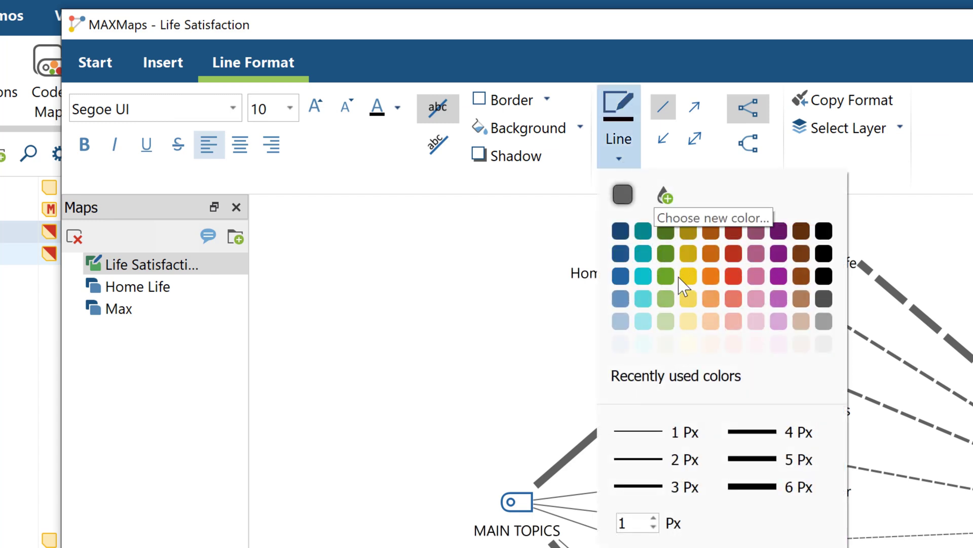
click(666, 299)
click(638, 459)
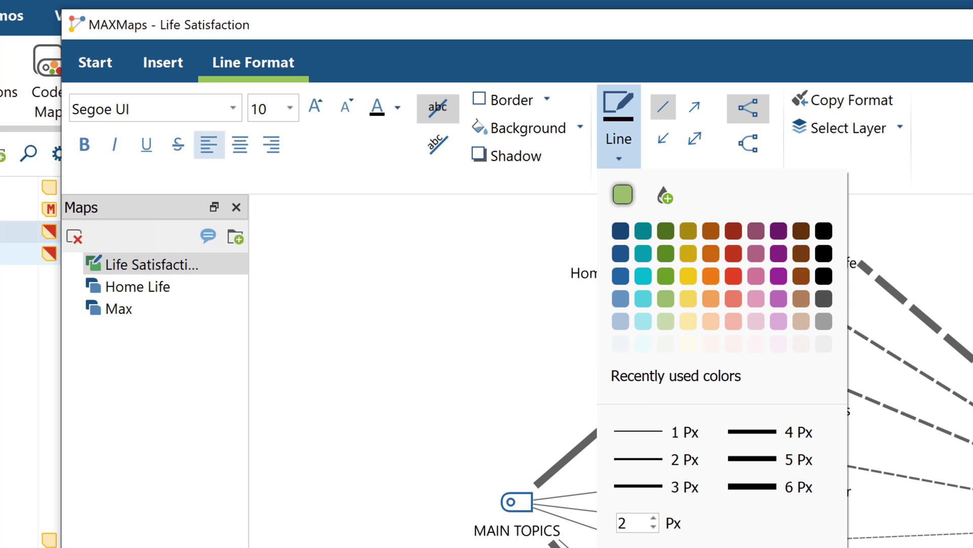
click(695, 108)
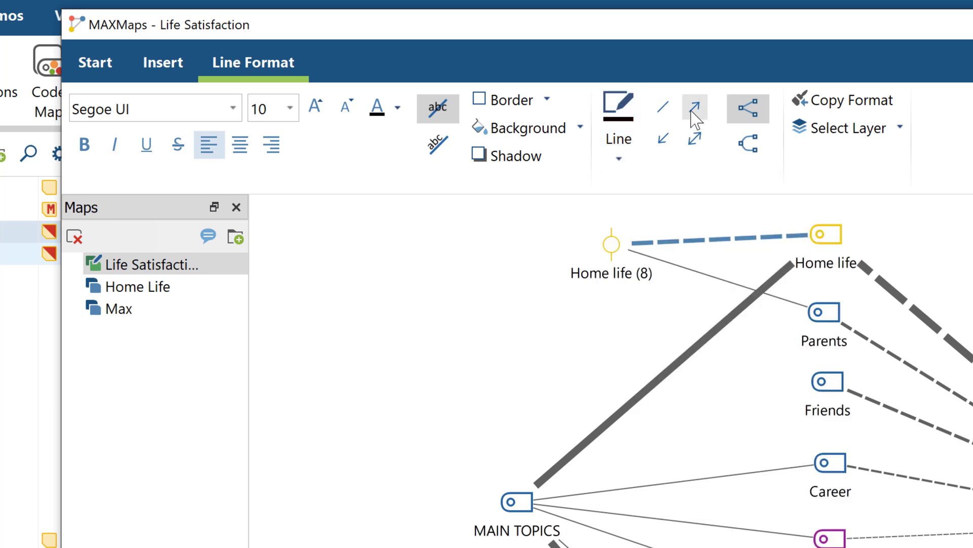
click(746, 146)
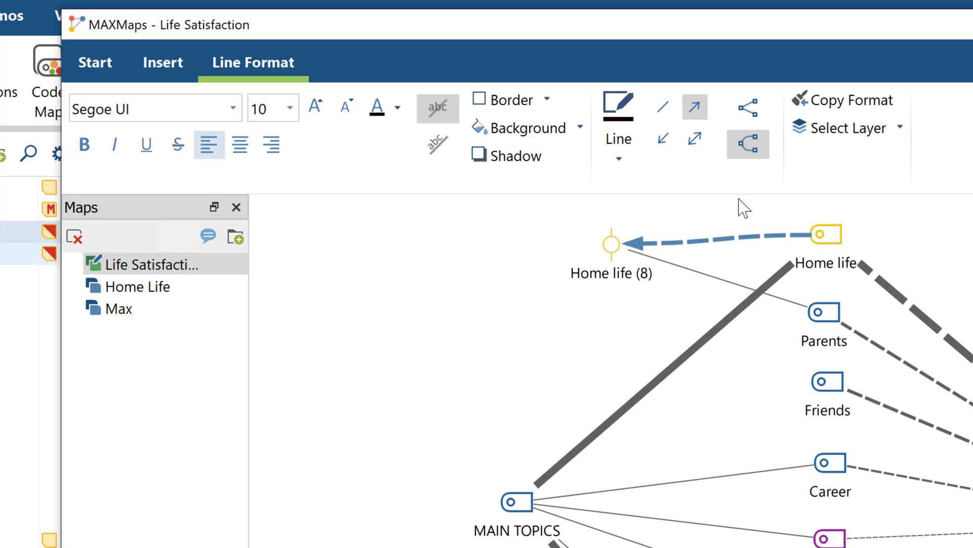
click(744, 208)
Add an end arrowhead to the Home life (8)–Parents line pointing at Parents.
click(737, 283)
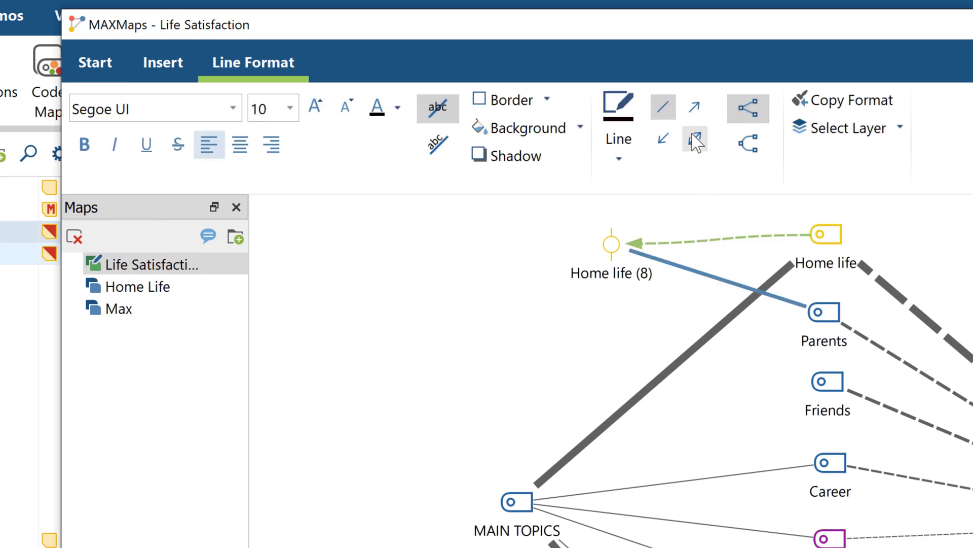
click(695, 107)
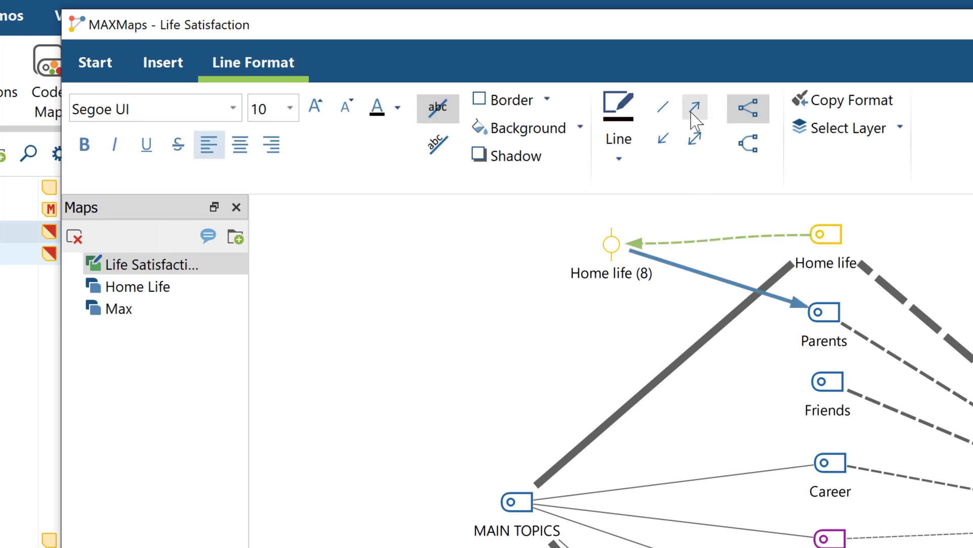
click(688, 288)
click(698, 273)
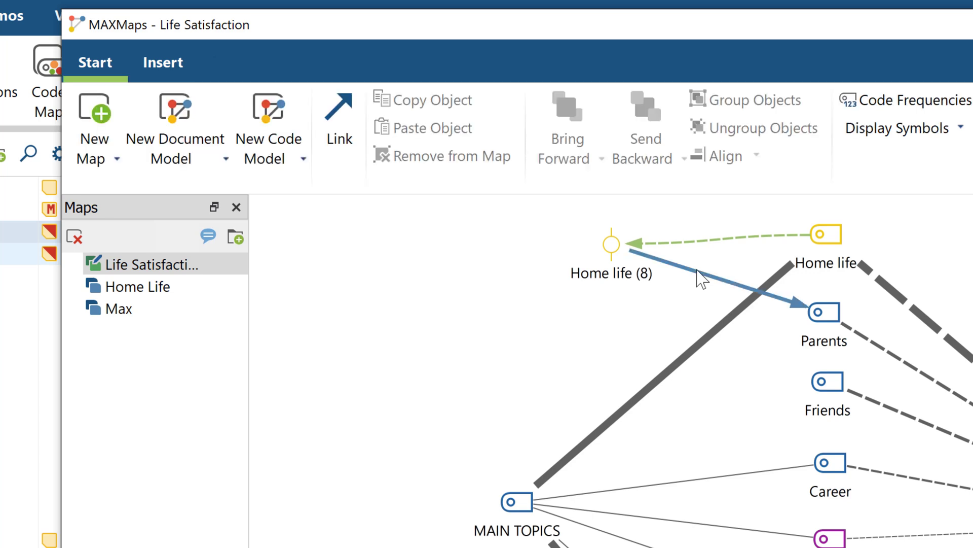
Attach the label 'relates to' to the Home life (8)–Parents arrow.
right_click(697, 271)
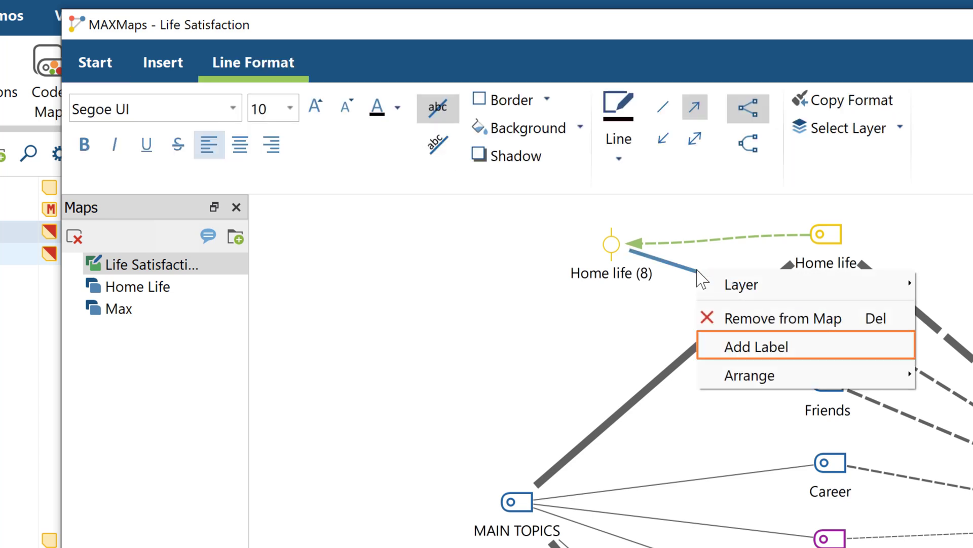
click(735, 343)
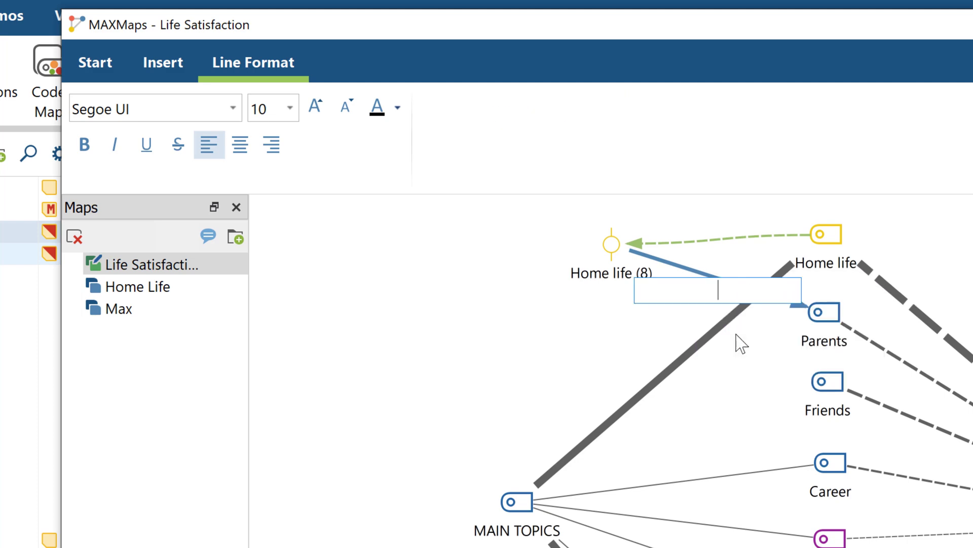
text(relate)
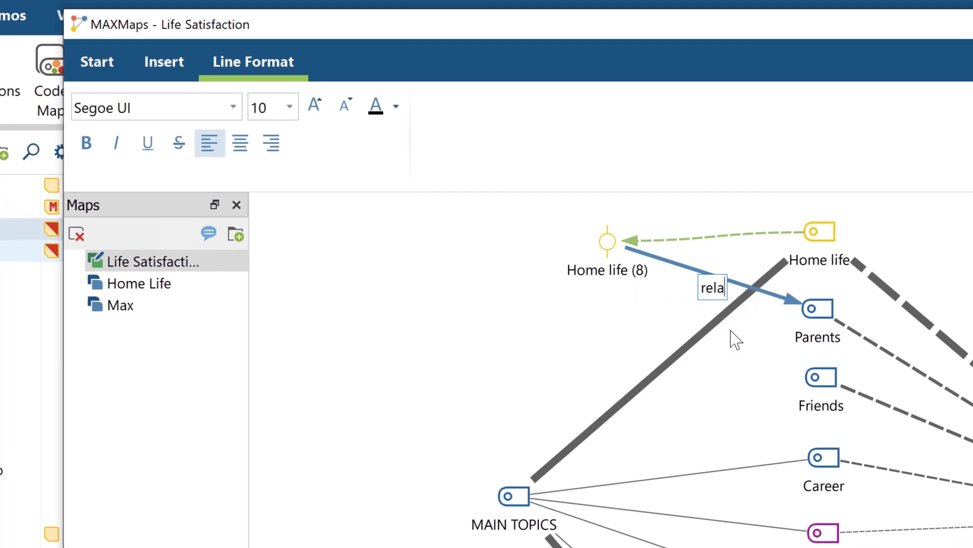
text(s to)
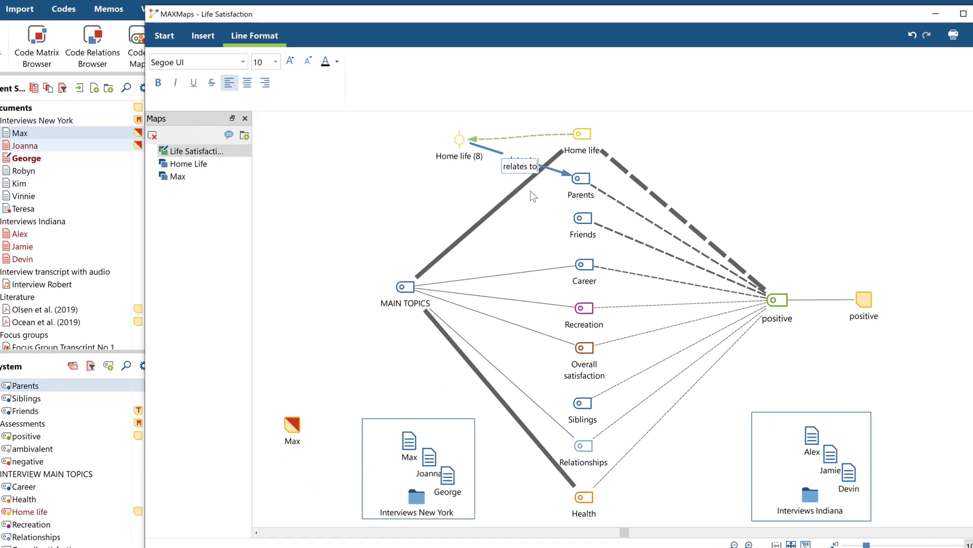
click(530, 190)
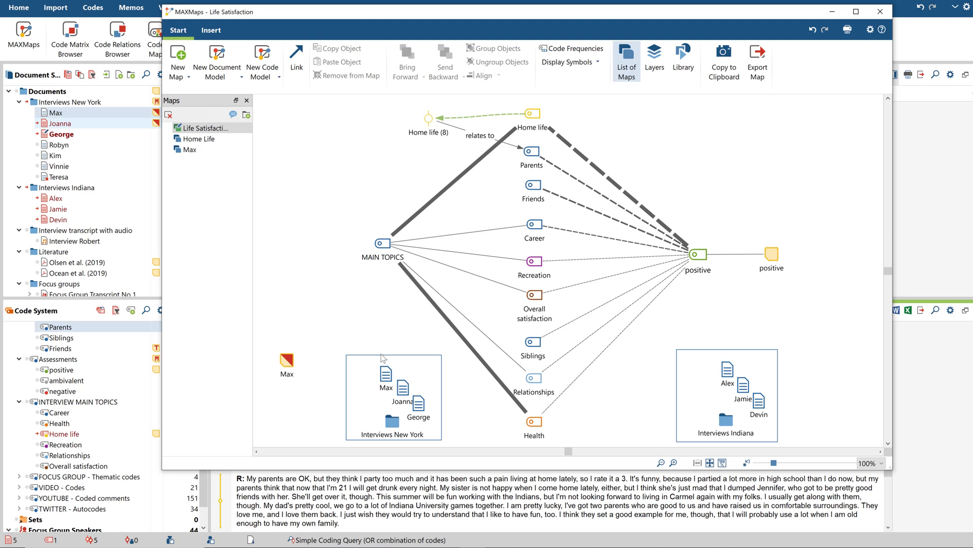
click(385, 376)
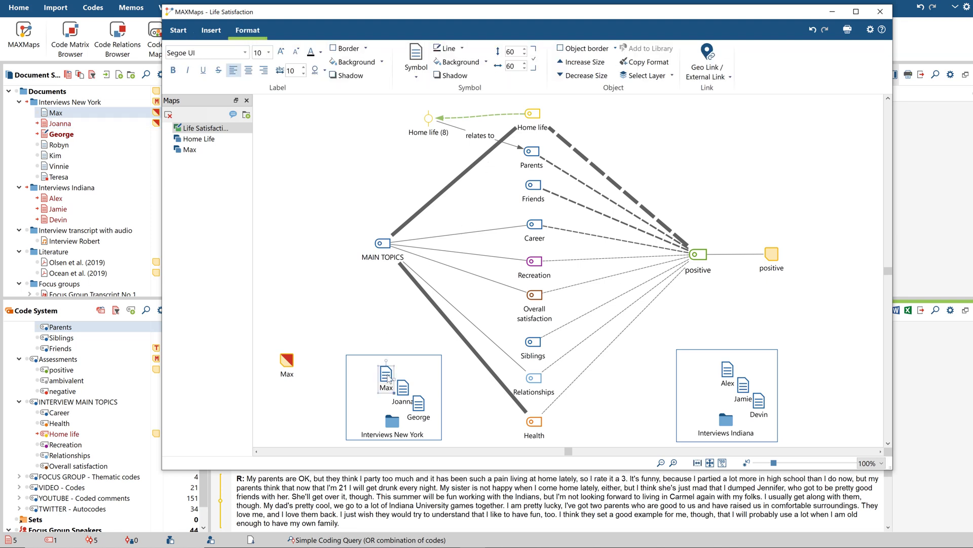
click(402, 389)
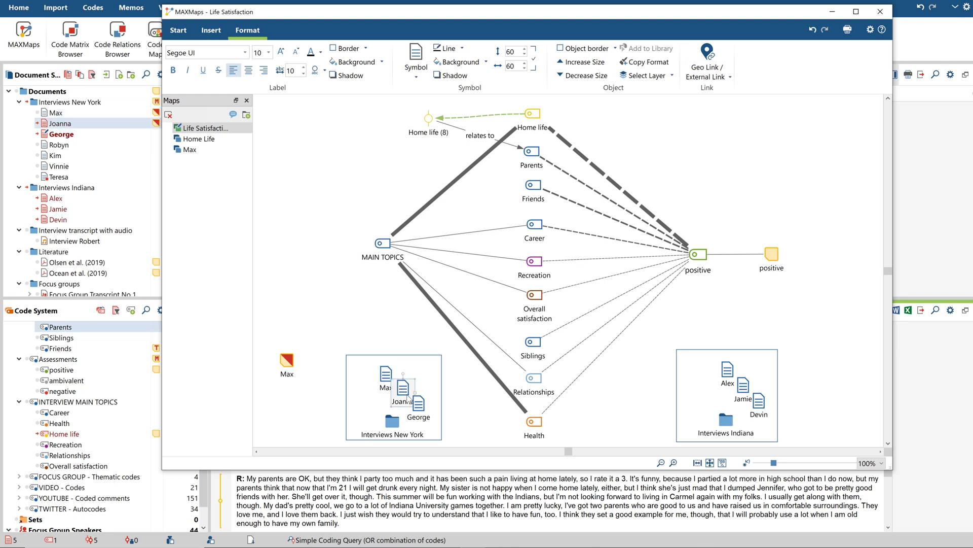
click(419, 408)
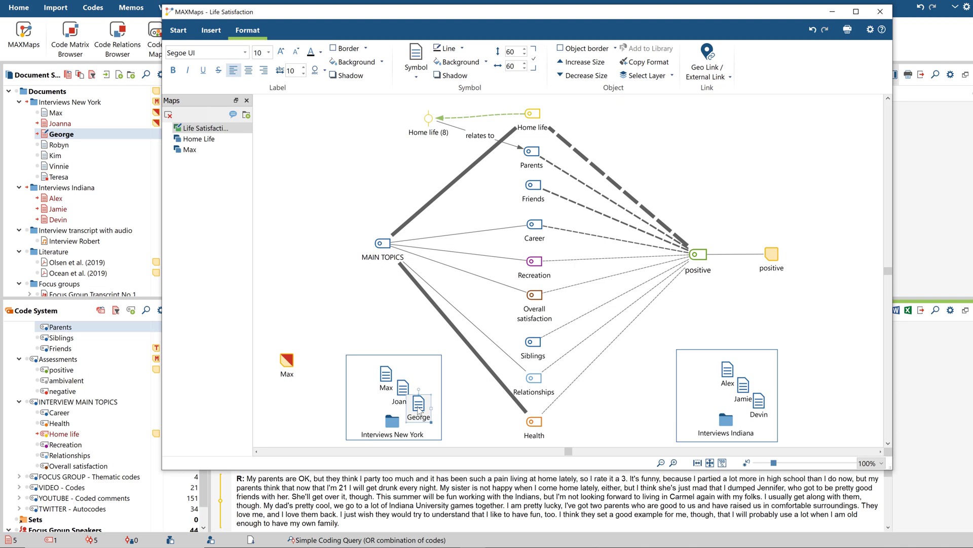
mouse_move(290, 364)
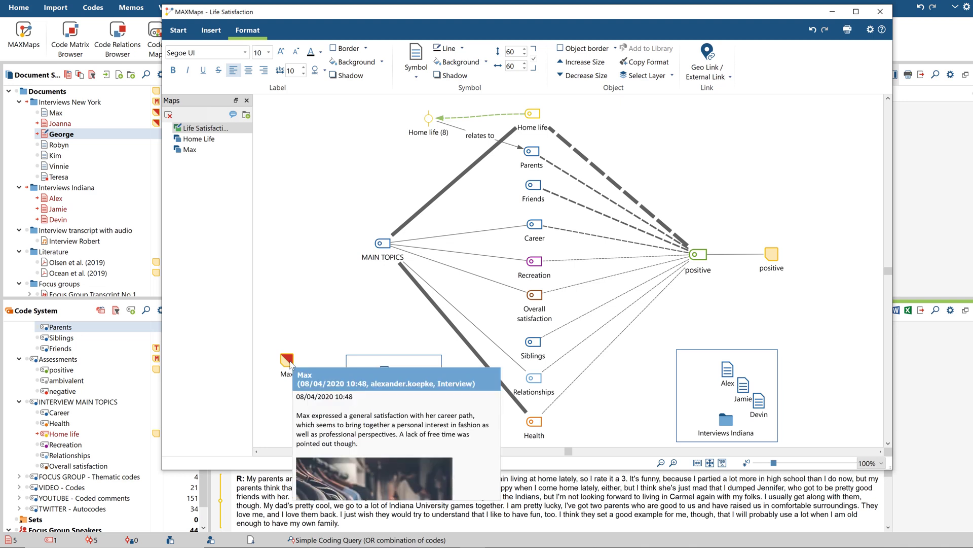
Place the first Health coded segment onto the map from the Coded Segments list.
click(533, 409)
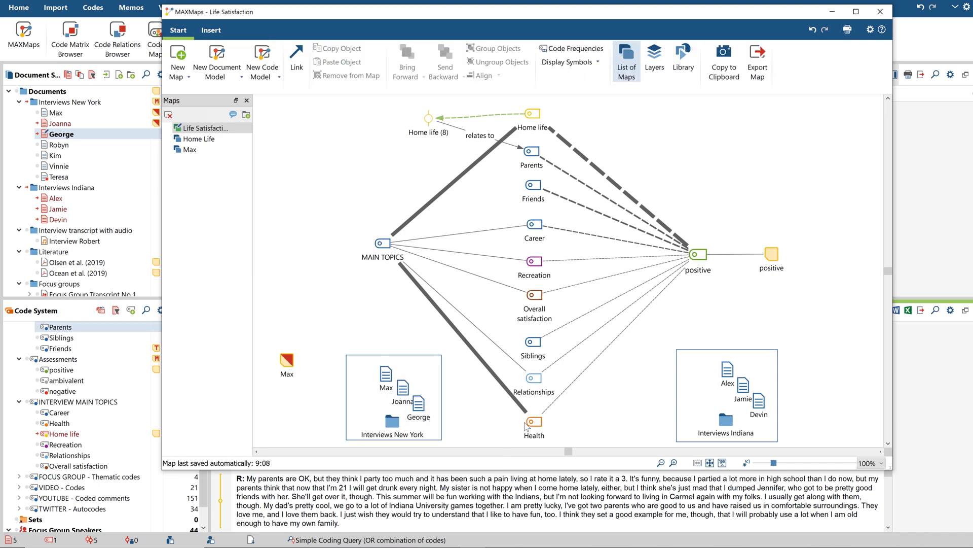
double_click(533, 423)
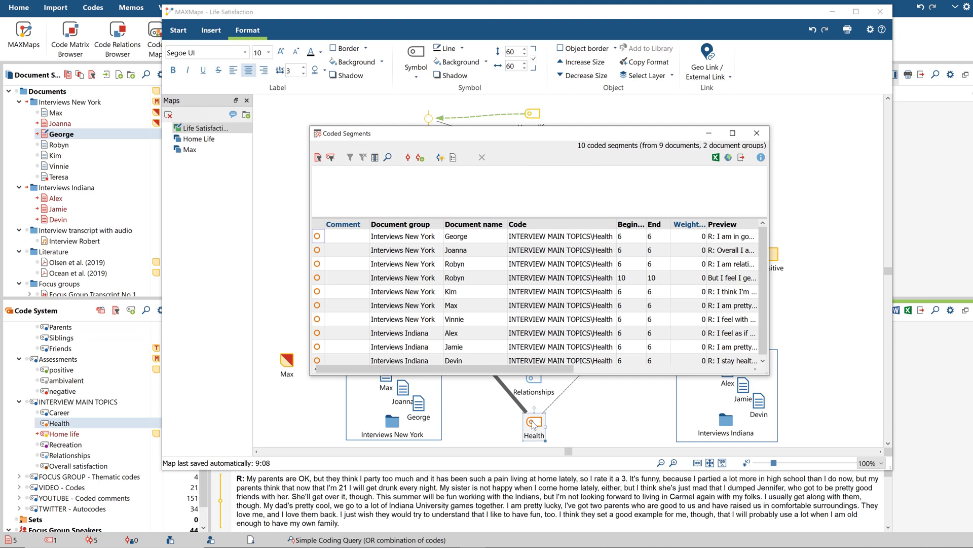
mouse_move(403, 236)
mouse_down()
mouse_move(479, 264)
mouse_move(602, 383)
mouse_move(613, 379)
mouse_up()
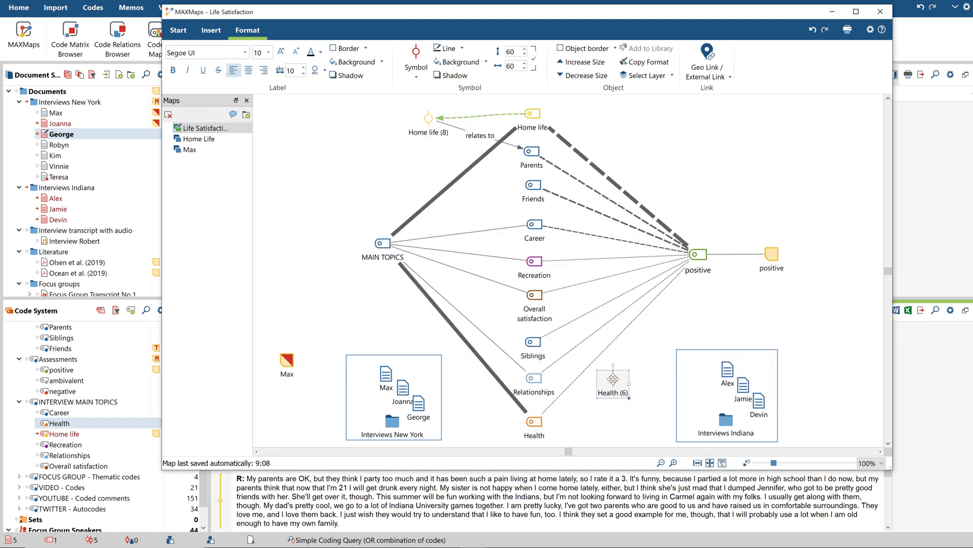
Show the Health (6) segment's full text as its label and nudge it into place.
right_click(614, 380)
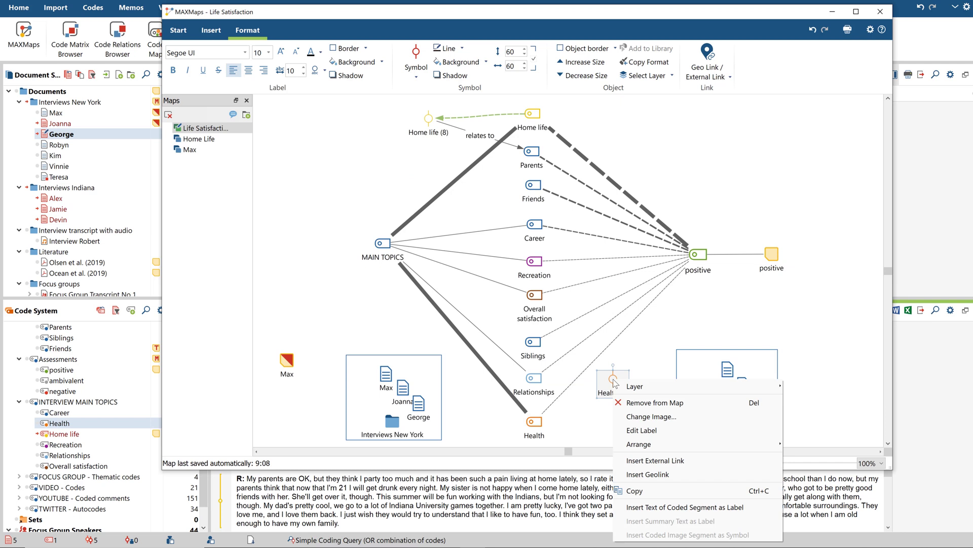
click(643, 507)
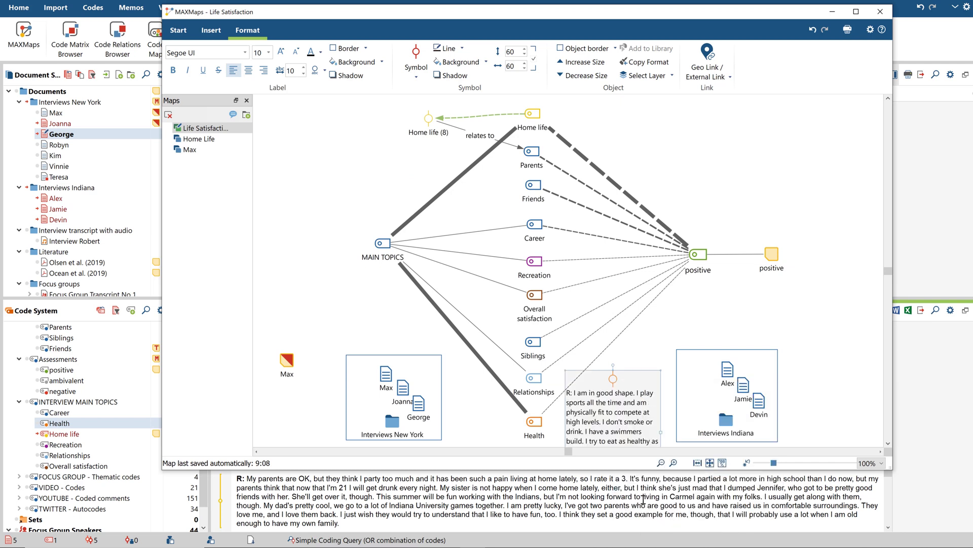
drag(627, 424, 638, 412)
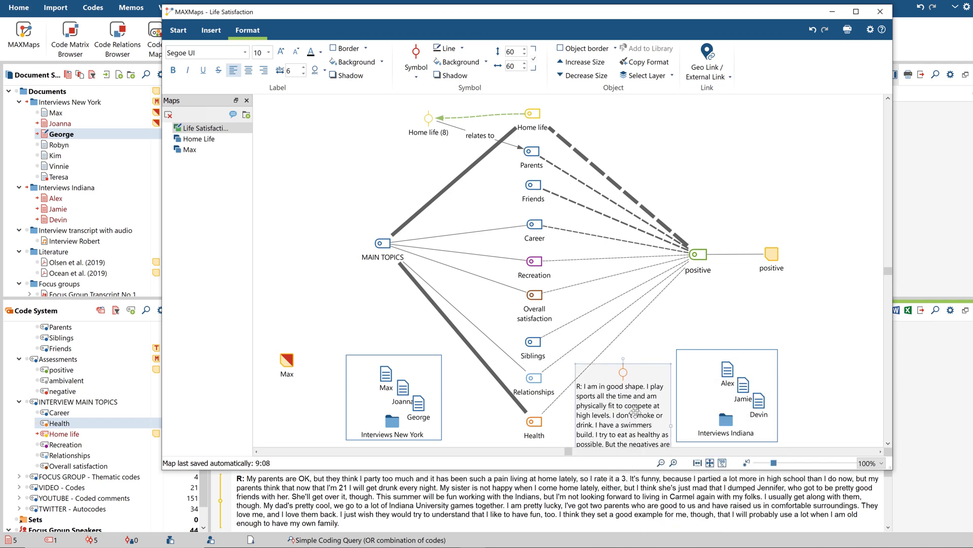
click(651, 351)
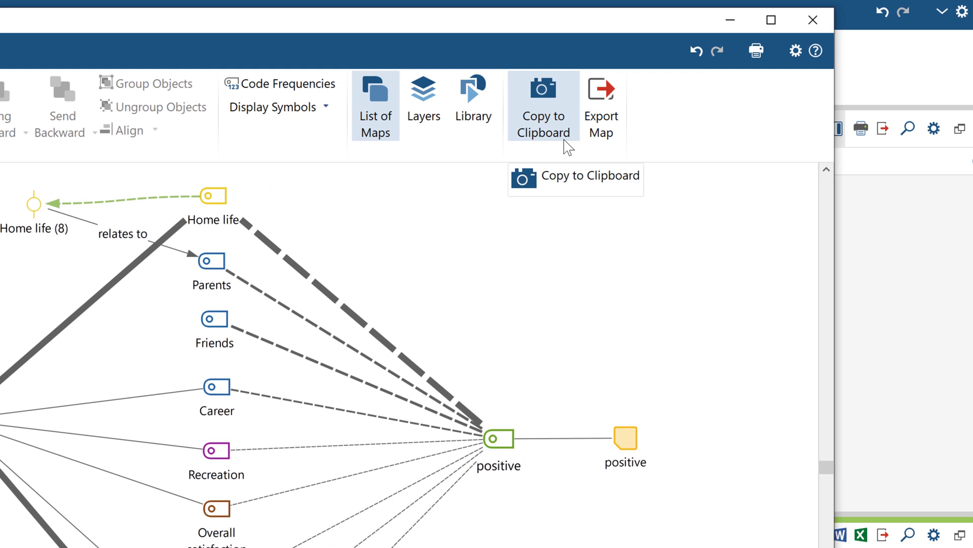
Copy the map to the clipboard and open Export Map with PNG Image format kept.
click(568, 147)
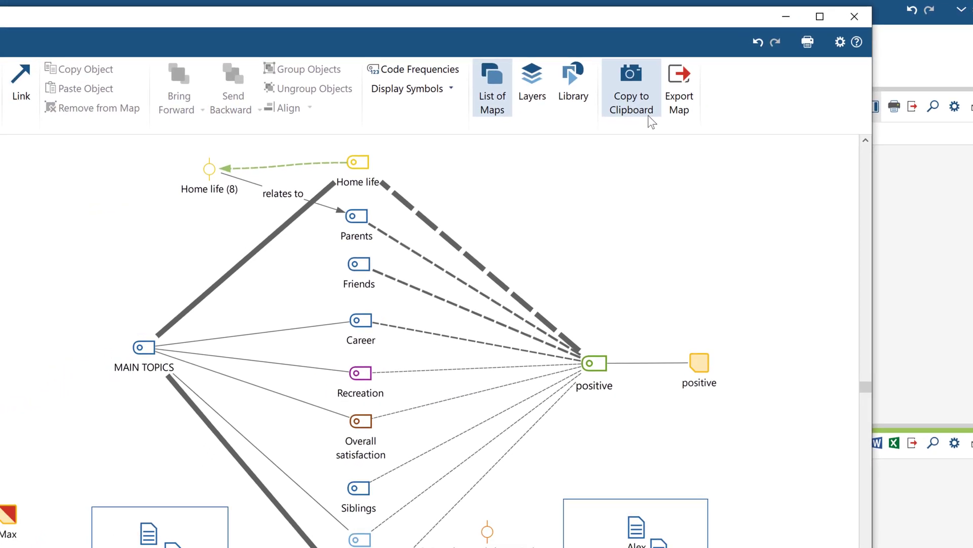
click(738, 87)
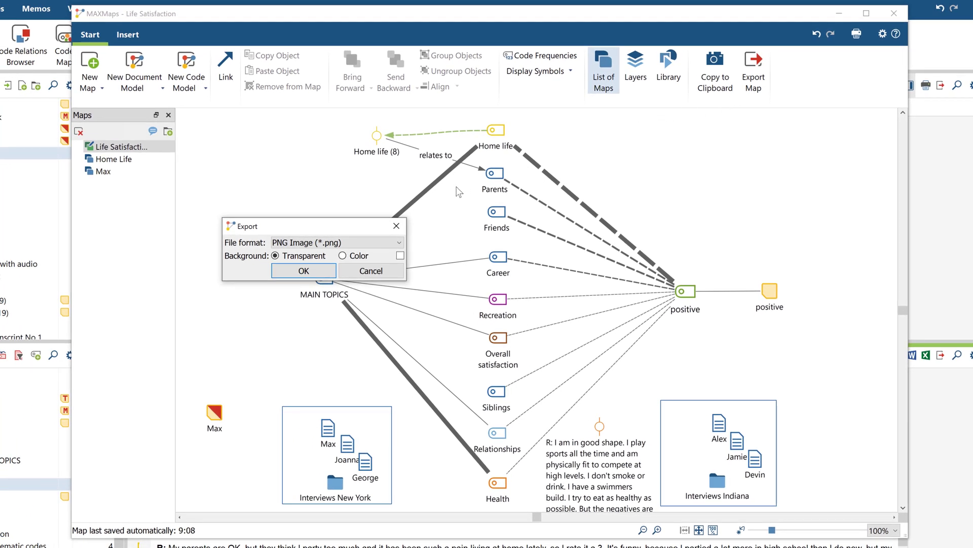
click(398, 243)
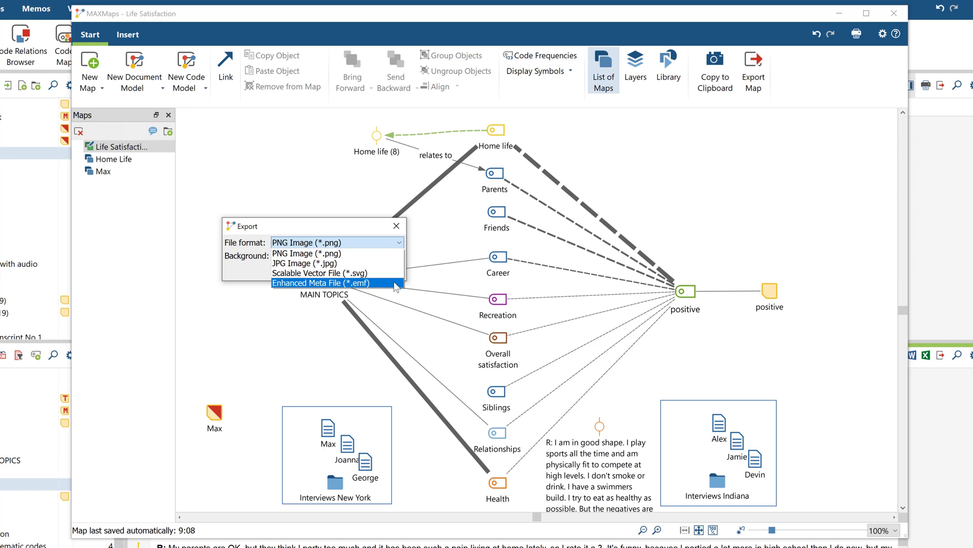
click(397, 227)
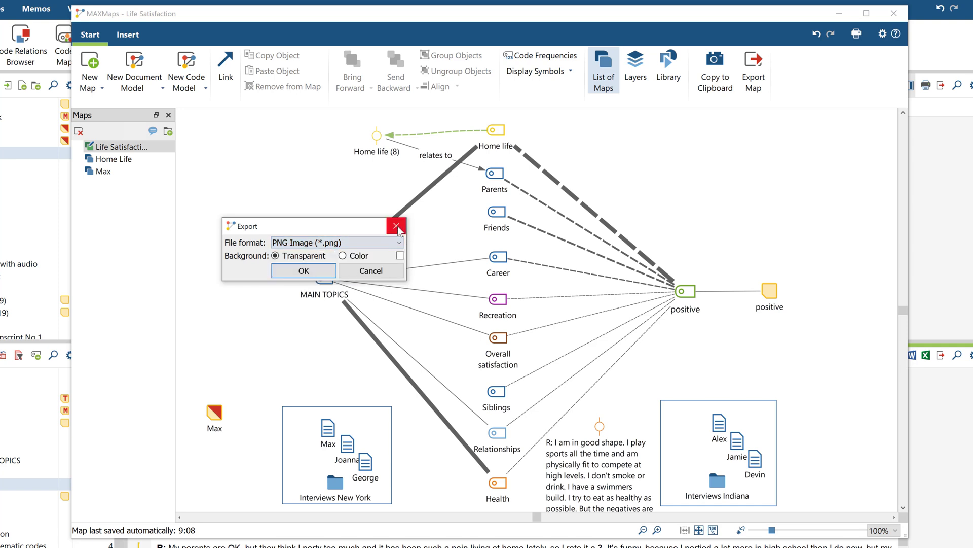